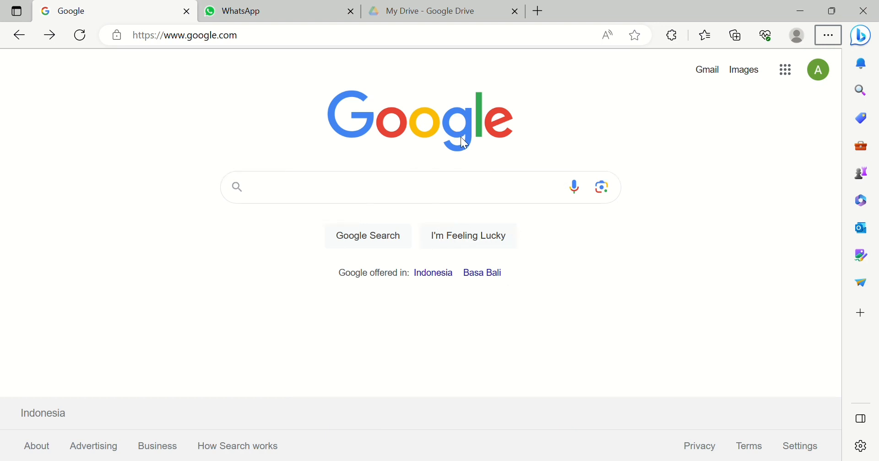
# - Search Google for canva and open the Canva website from the results
pyautogui.click(469, 195)
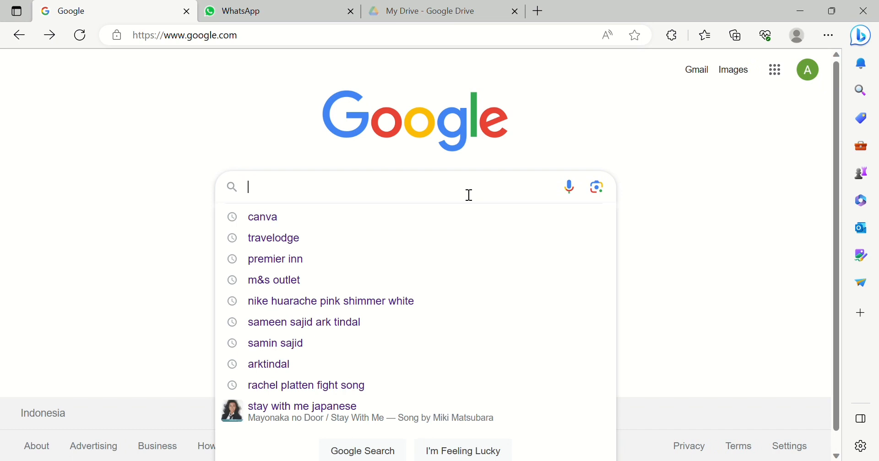
pyautogui.write('canva')
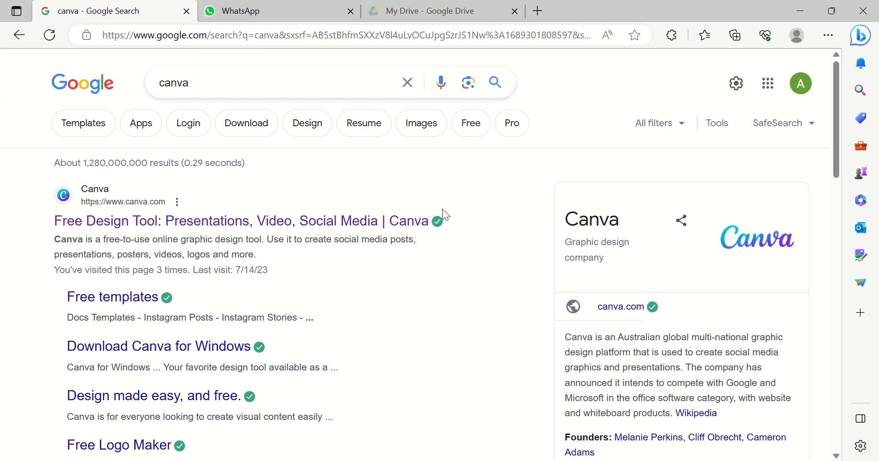
pyautogui.click(176, 224)
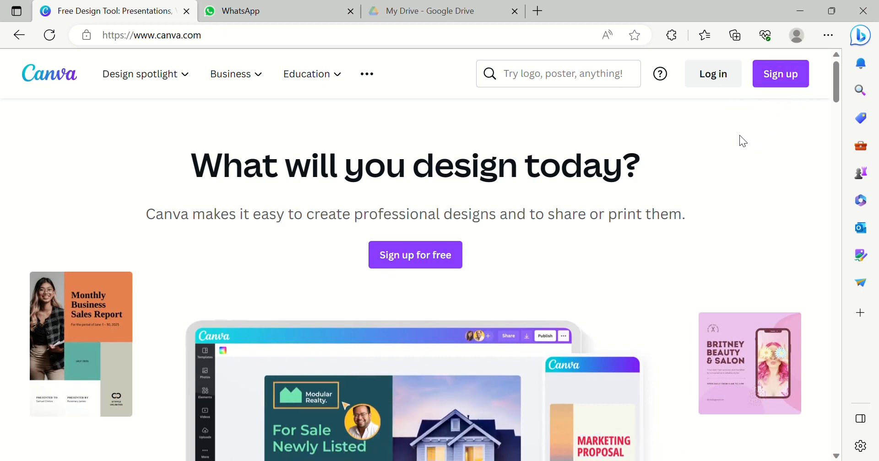
# - Log in to Canva by continuing with the Google account
pyautogui.click(696, 83)
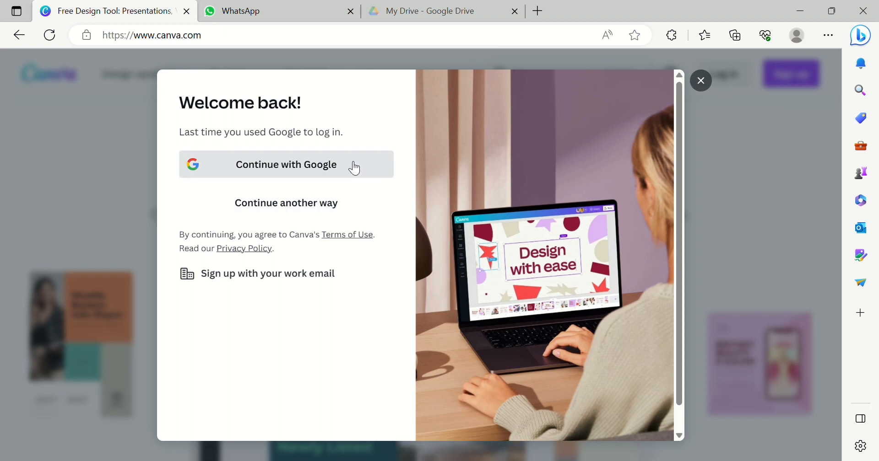
pyautogui.click(340, 174)
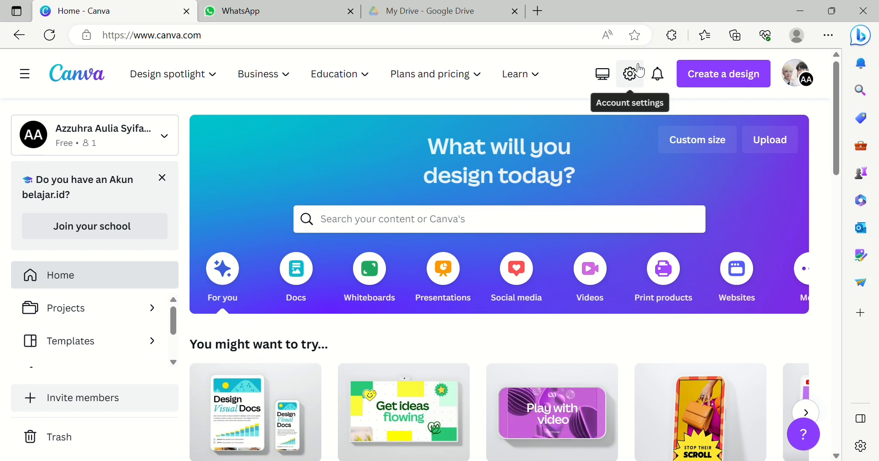
# - Create a new design of the Video type (1920 × 1080 px)
pyautogui.click(686, 83)
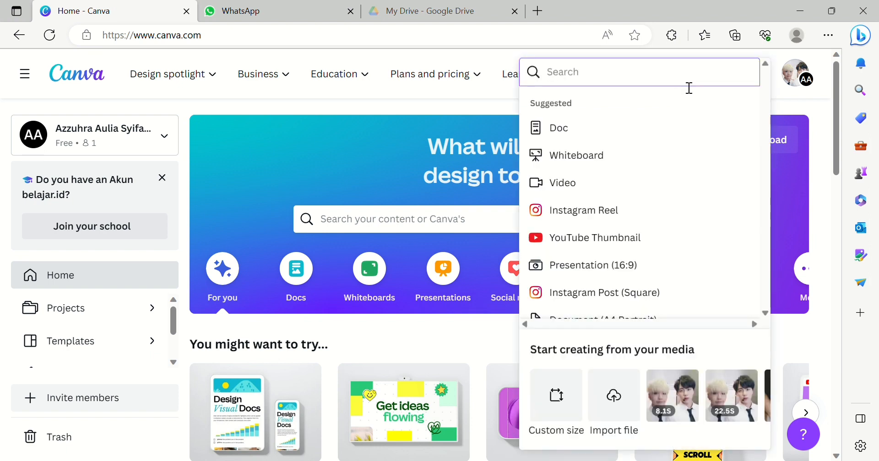
pyautogui.click(610, 181)
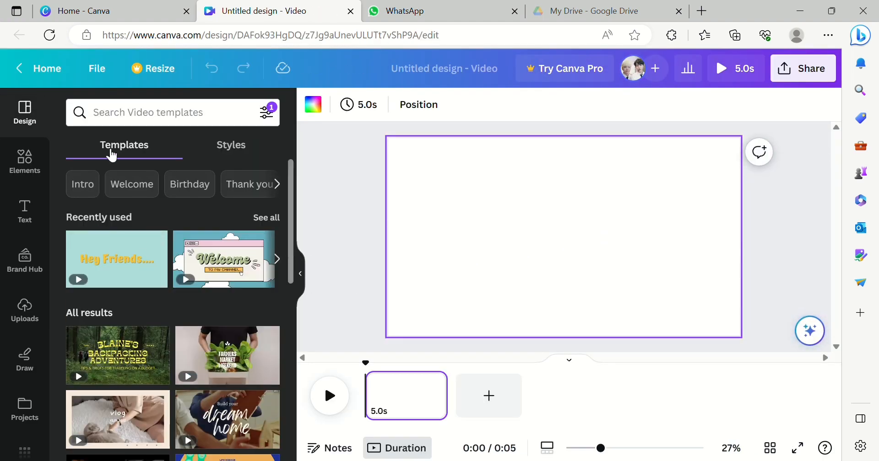
# - Browse the video templates and apply the recently used cloud-window 'Welcome' intro template to the page
pyautogui.moveTo(294, 178); pyautogui.dragTo(293, 323)
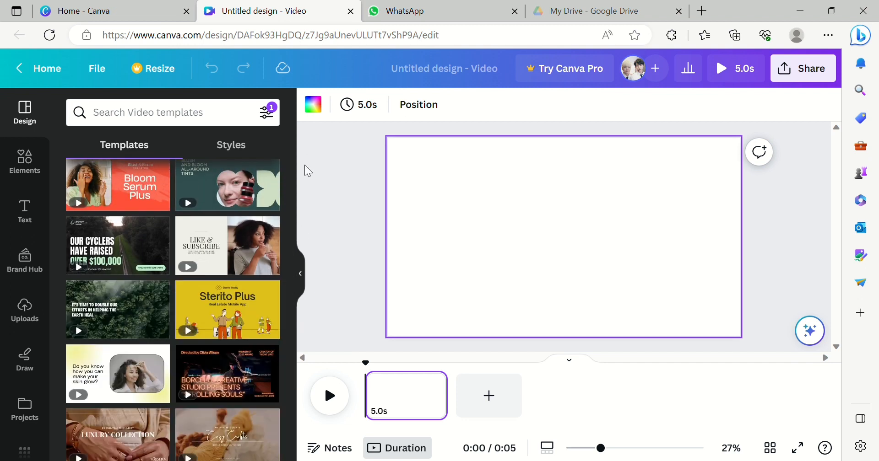
pyautogui.moveTo(287, 254); pyautogui.dragTo(292, 351)
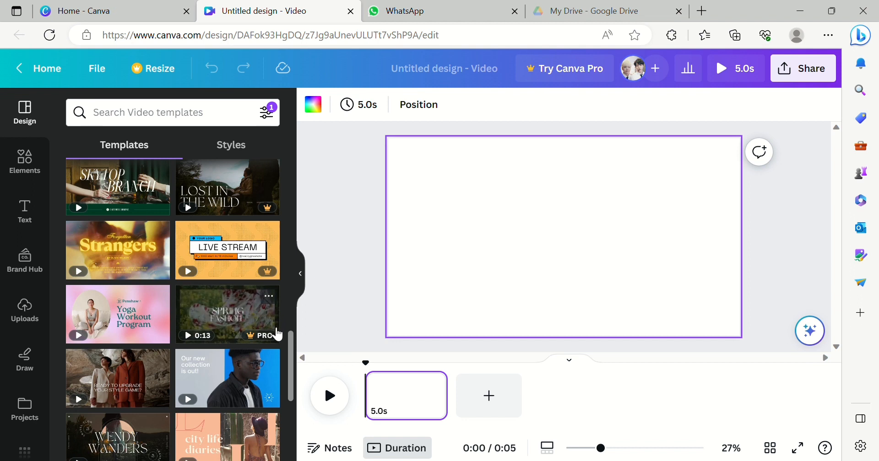
pyautogui.moveTo(293, 355); pyautogui.dragTo(291, 363)
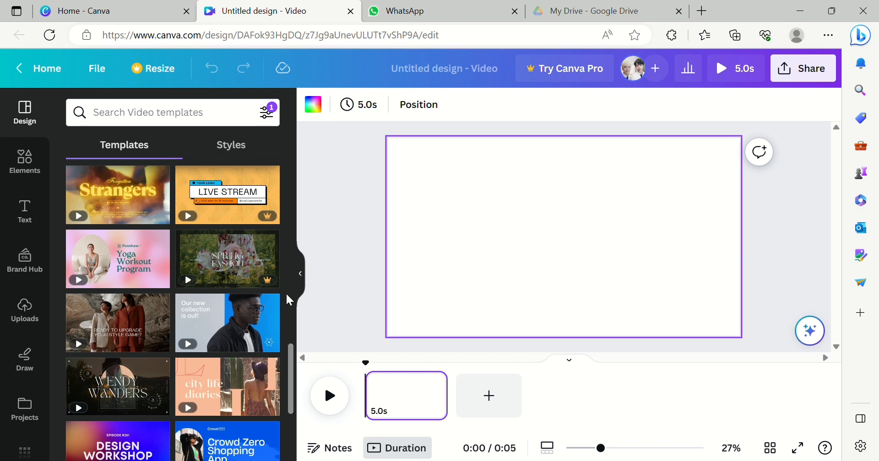
pyautogui.scroll(-1, 295, 372)
pyautogui.scroll(-5, 294, 371)
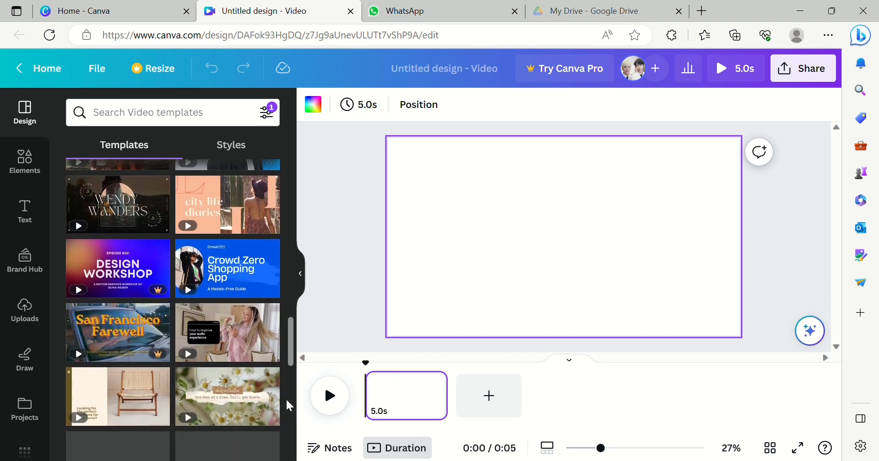
pyautogui.scroll(3, 302, 270)
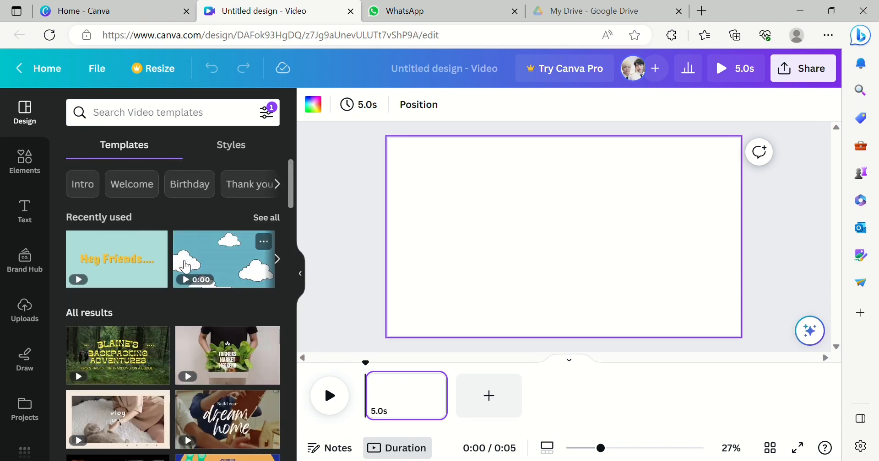
pyautogui.click(210, 265)
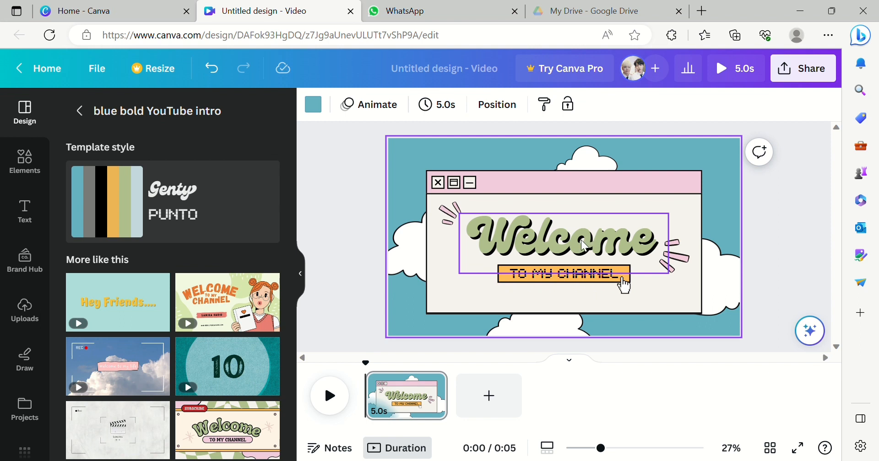
# - Replace the subtitle text with 'THINGS IN THE HOUSE' and reduce its font size to 40.9
pyautogui.click(587, 287)
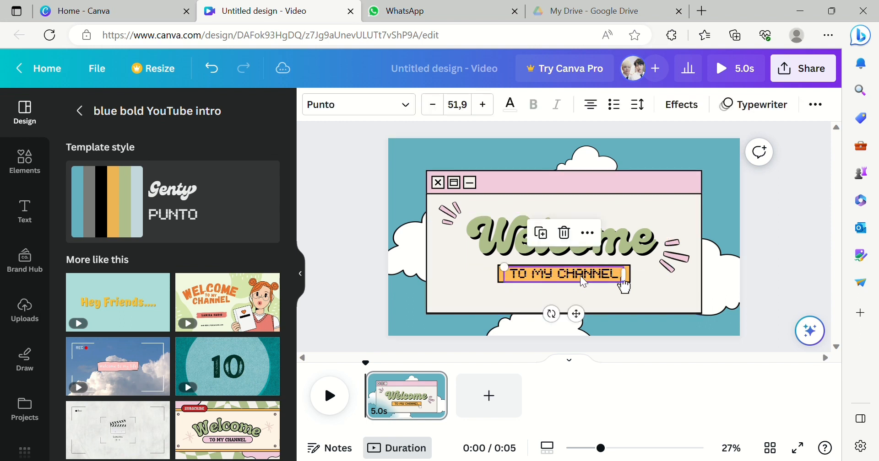
pyautogui.doubleClick(526, 278)
pyautogui.click(525, 278)
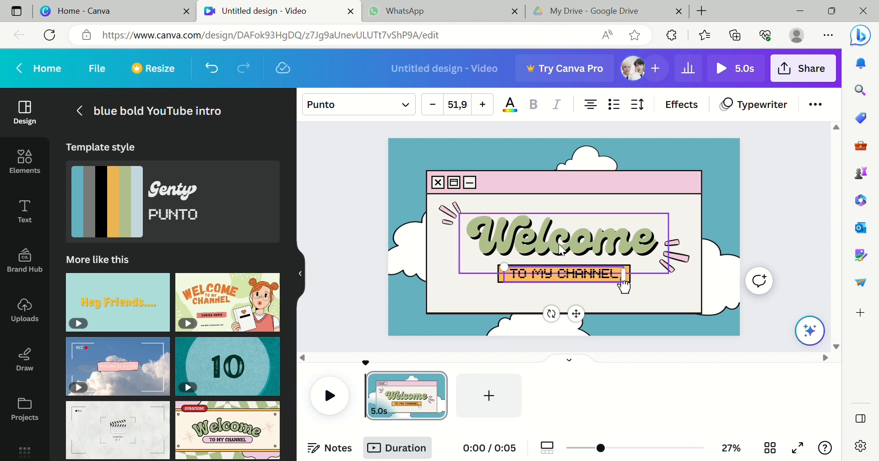
pyautogui.click(564, 279)
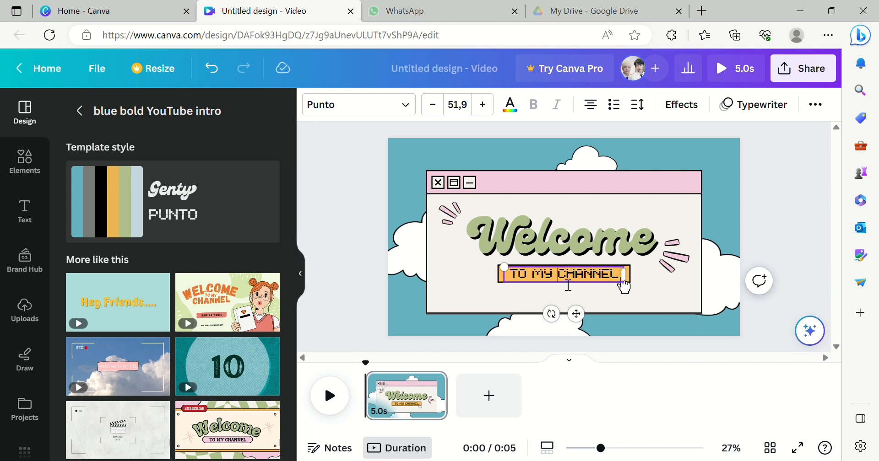
pyautogui.moveTo(531, 280); pyautogui.dragTo(595, 284)
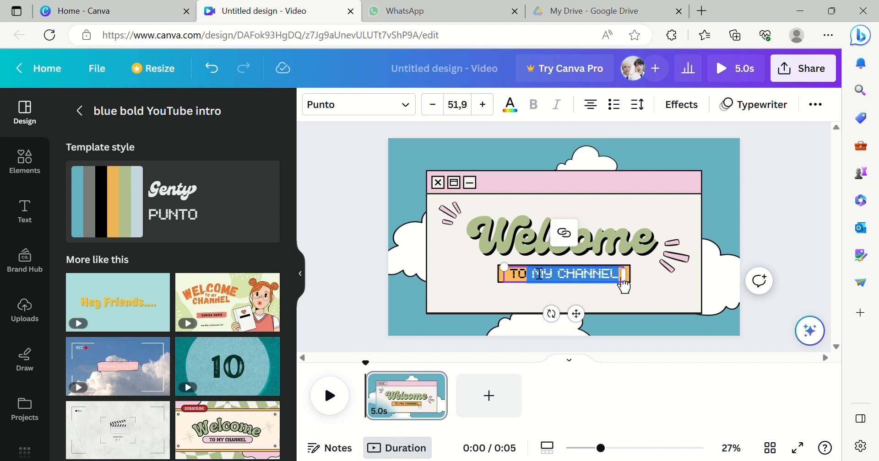
pyautogui.press('BackSpace')
pyautogui.press('BackSpace')
pyautogui.press('BackSpace')
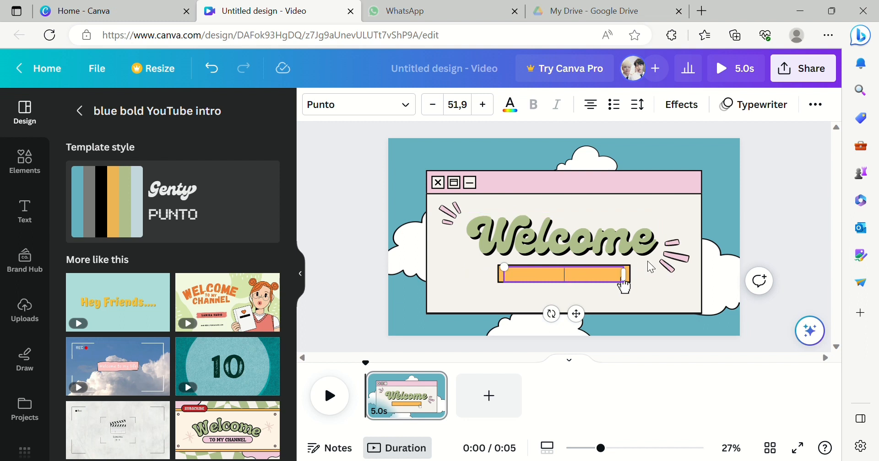
pyautogui.write('THINGS IN THE HOUSE')
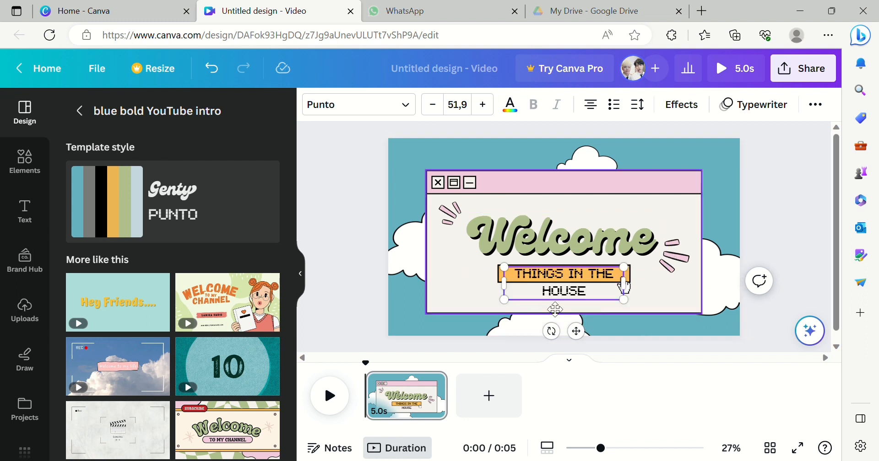
pyautogui.click(432, 105)
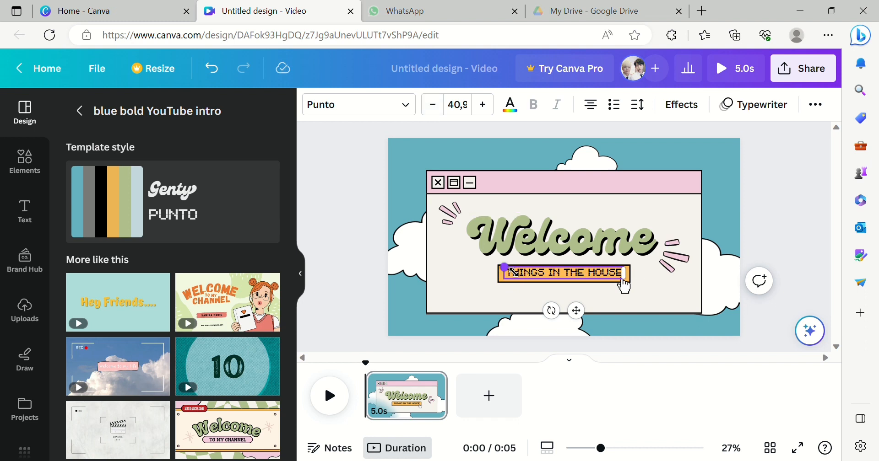
pyautogui.click(631, 309)
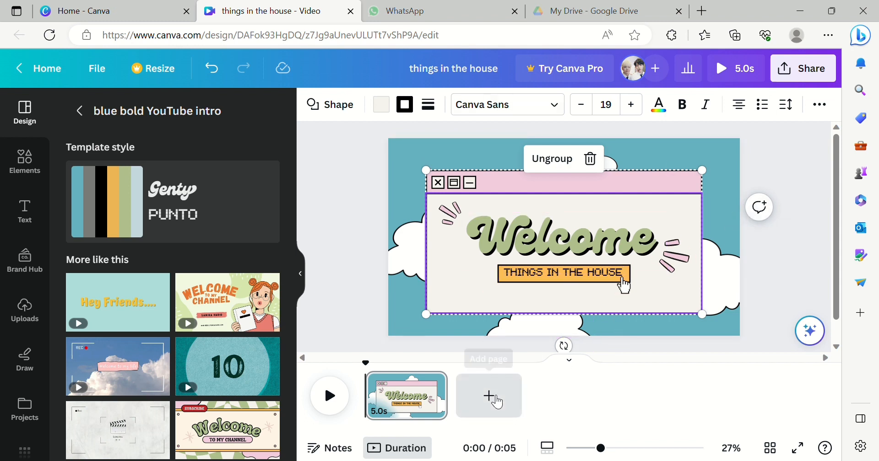
# - Add a second page and apply the 'Hey Friends....' page from the Green Simple Welcome back template to it
pyautogui.click(491, 396)
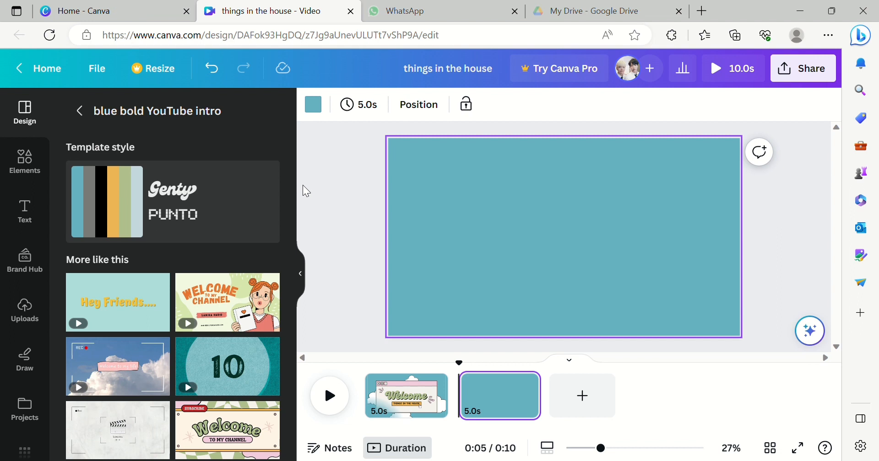
pyautogui.scroll(-3, 286, 229)
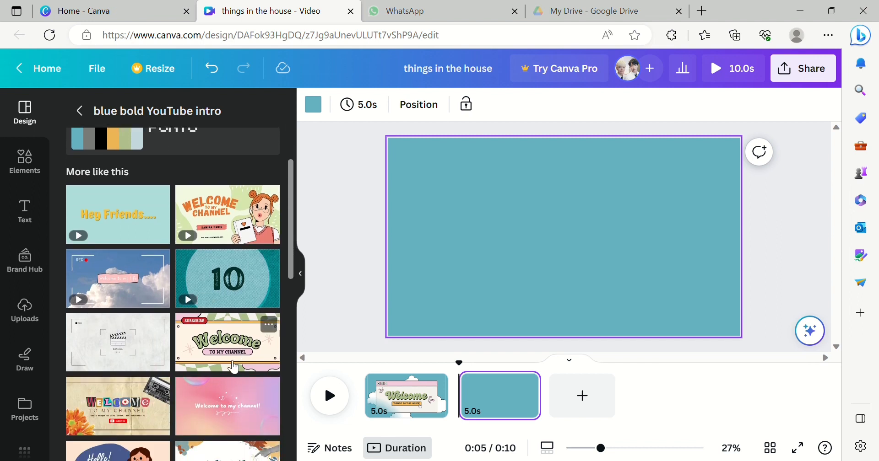
pyautogui.click(222, 400)
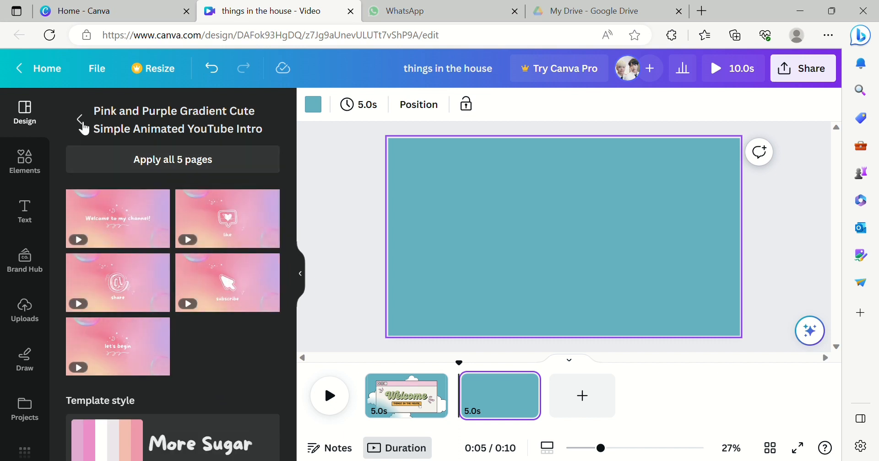
pyautogui.click(81, 120)
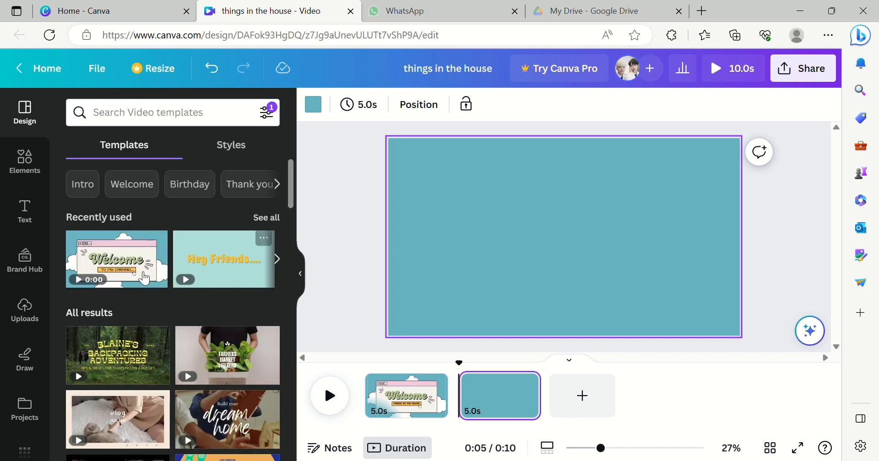
pyautogui.click(251, 252)
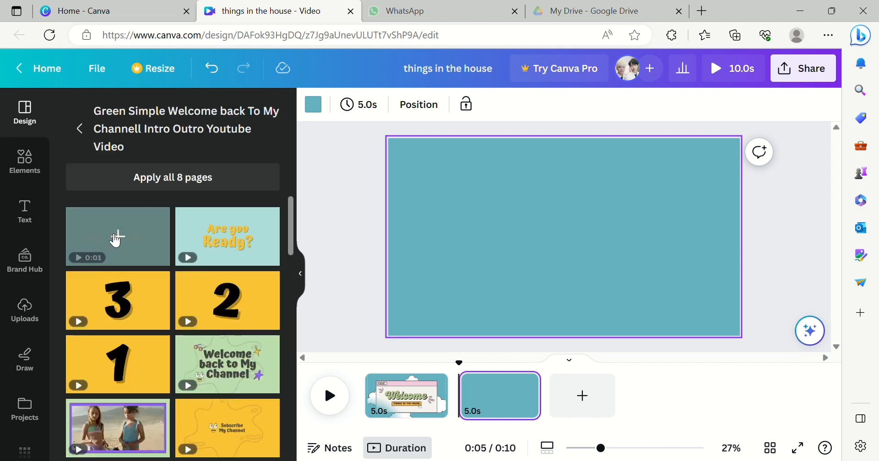
pyautogui.click(117, 237)
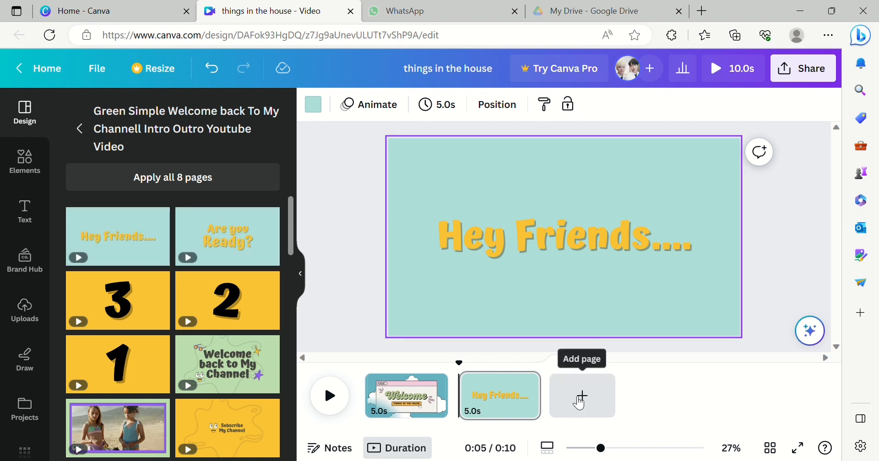
pyautogui.click(243, 247)
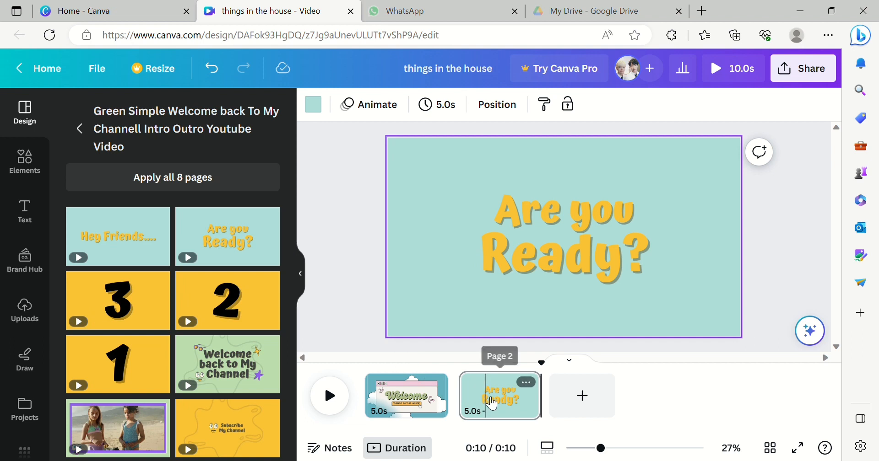
pyautogui.click(492, 403)
pyautogui.click(137, 256)
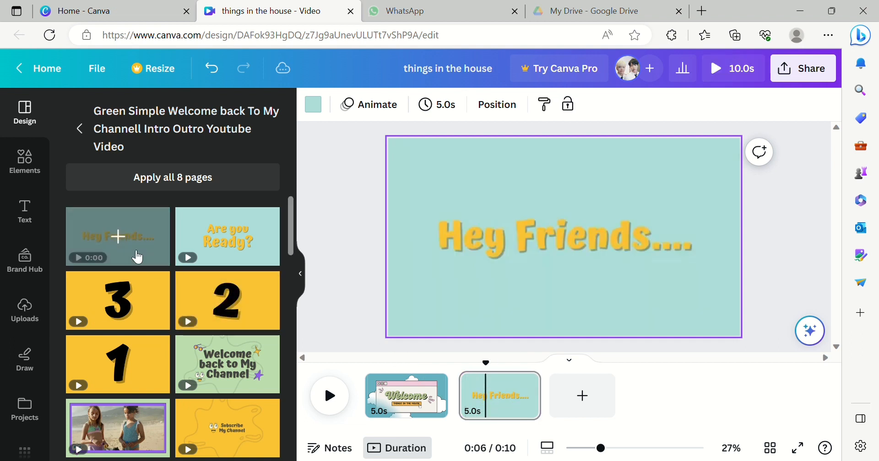
# - Add a third page and apply the 'Are you Ready?' template page to it
pyautogui.click(573, 393)
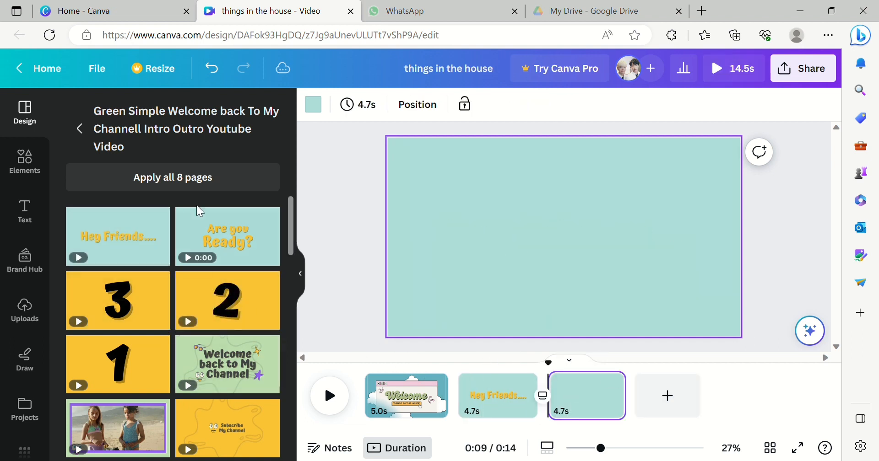
pyautogui.click(232, 232)
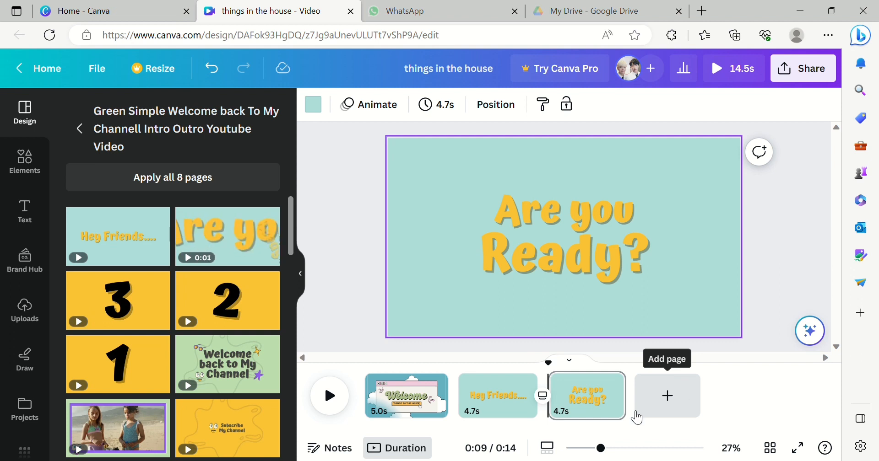
# - Add a fourth page with the yellow '1' countdown template page and delete its number
pyautogui.click(668, 397)
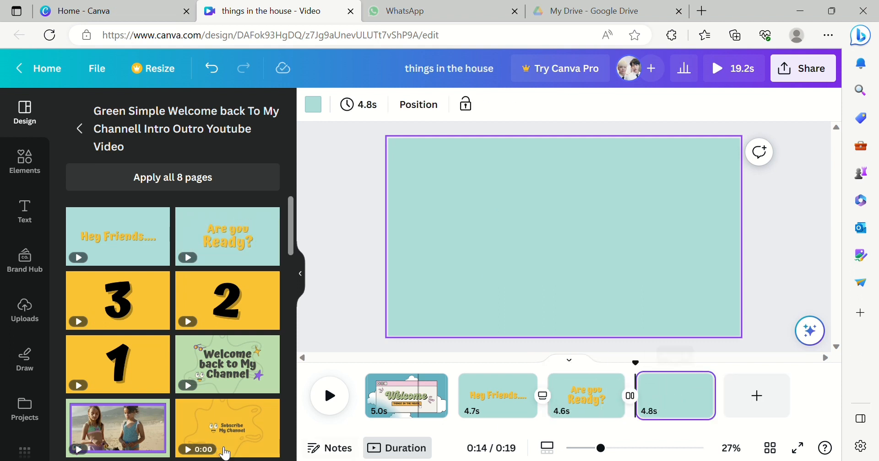
pyautogui.click(134, 361)
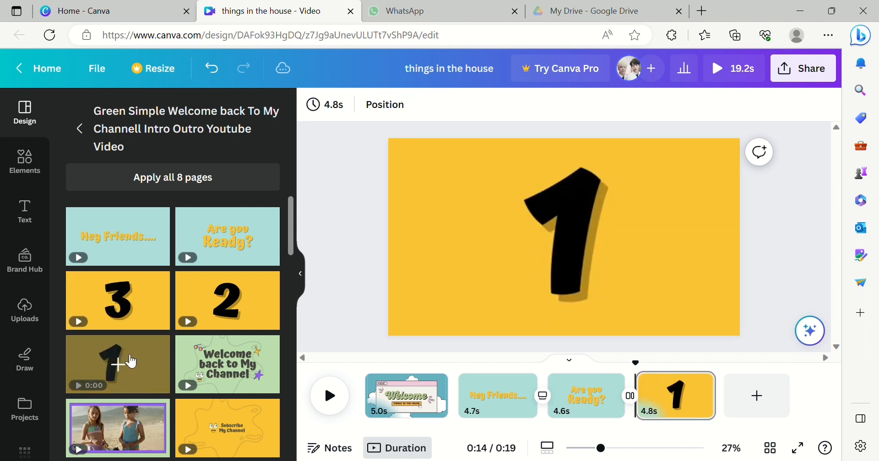
pyautogui.click(608, 245)
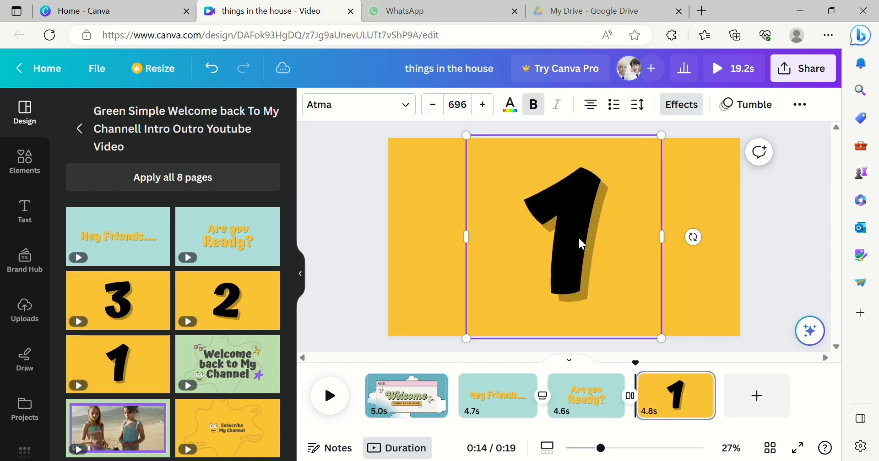
pyautogui.press('Delete')
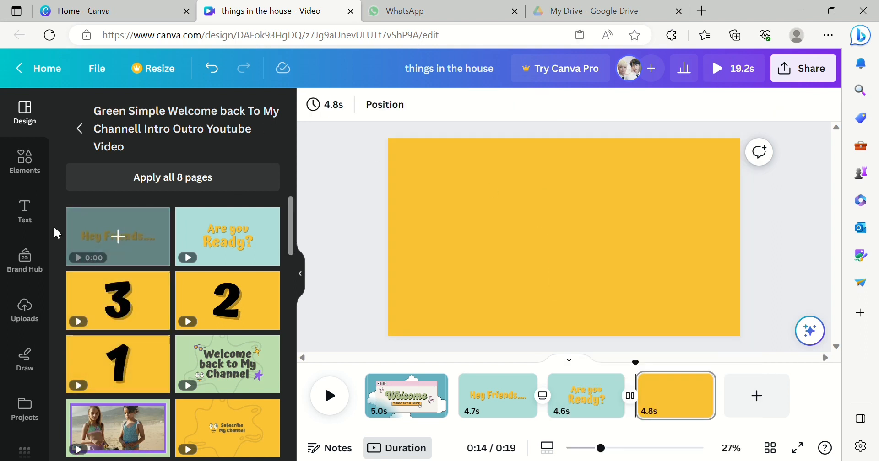
# - Add a heading to the fourth page, enlarge it, and paste in the text '1.Things in the Living Room' as a numbered line
pyautogui.click(24, 213)
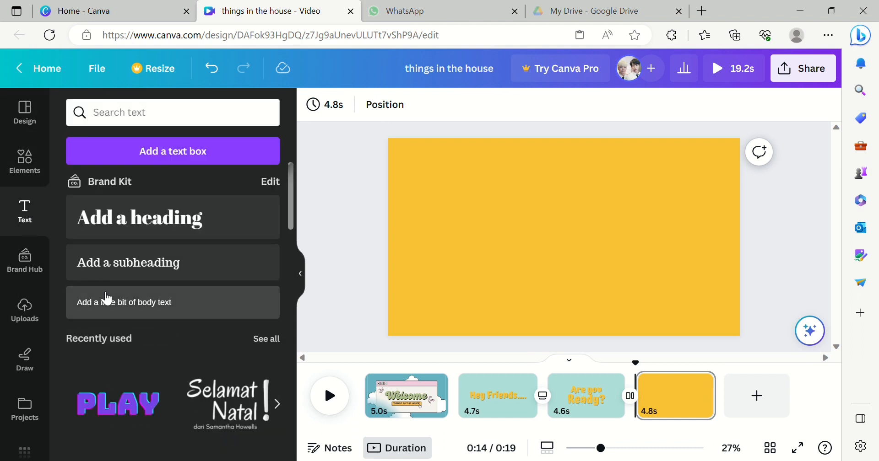
pyautogui.click(134, 230)
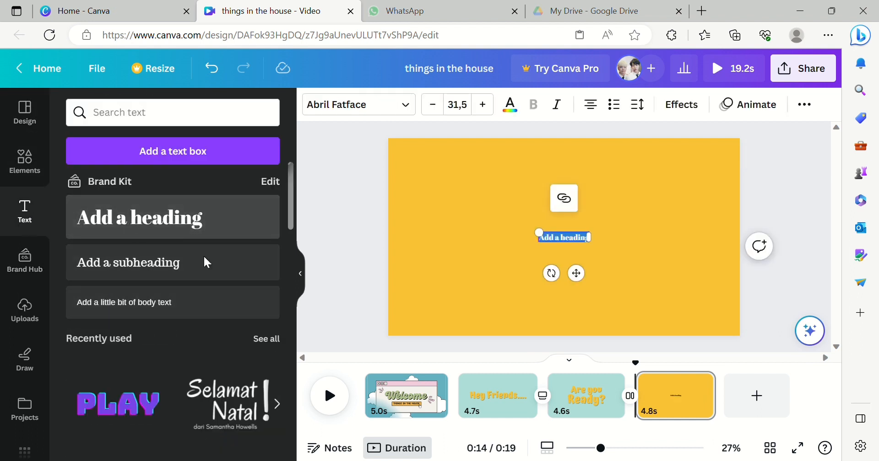
pyautogui.moveTo(546, 238); pyautogui.dragTo(461, 197)
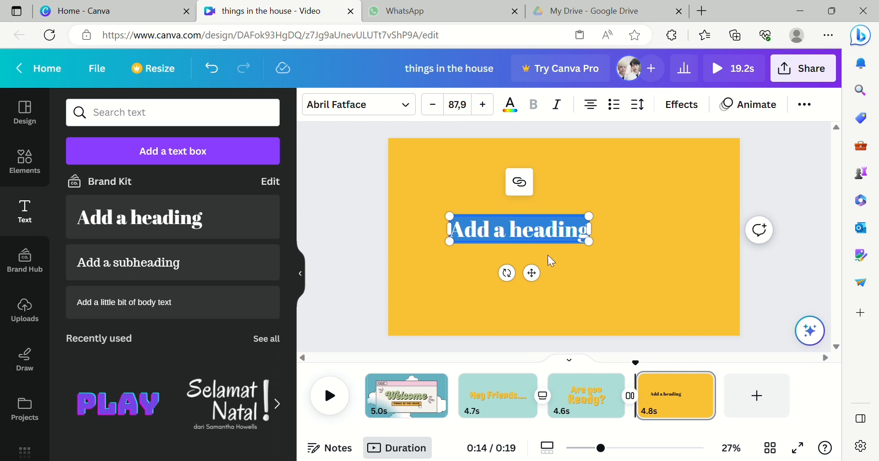
pyautogui.write('1.Things in the Living Room')
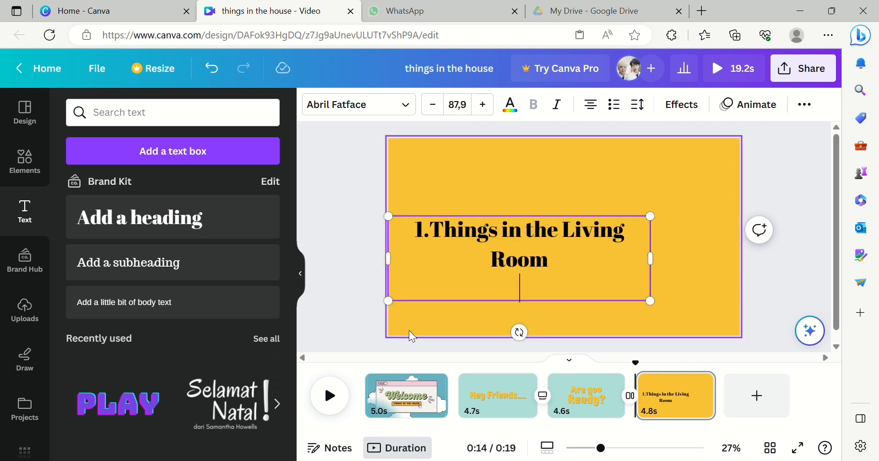
pyautogui.click(430, 231)
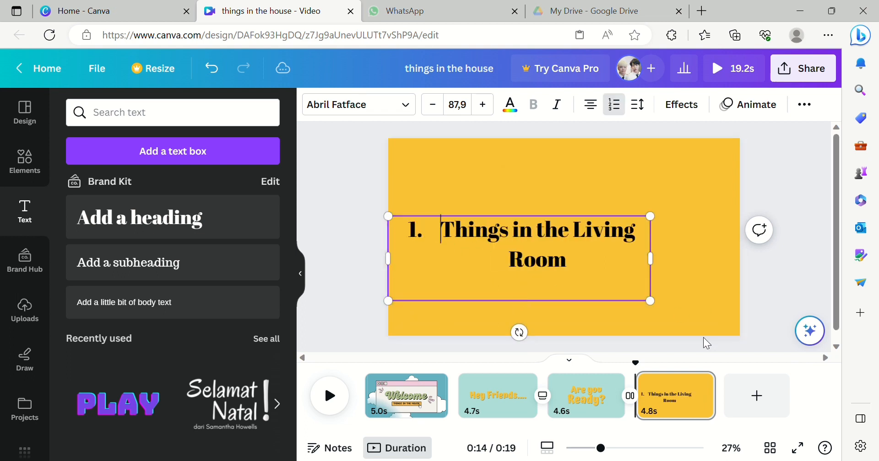
# - Shrink the heading to font size 50.7 and move it into the top-left corner of the page
pyautogui.doubleClick(431, 104)
pyautogui.tripleClick(431, 104)
pyautogui.doubleClick(432, 105)
pyautogui.doubleClick(432, 105)
pyautogui.doubleClick(431, 105)
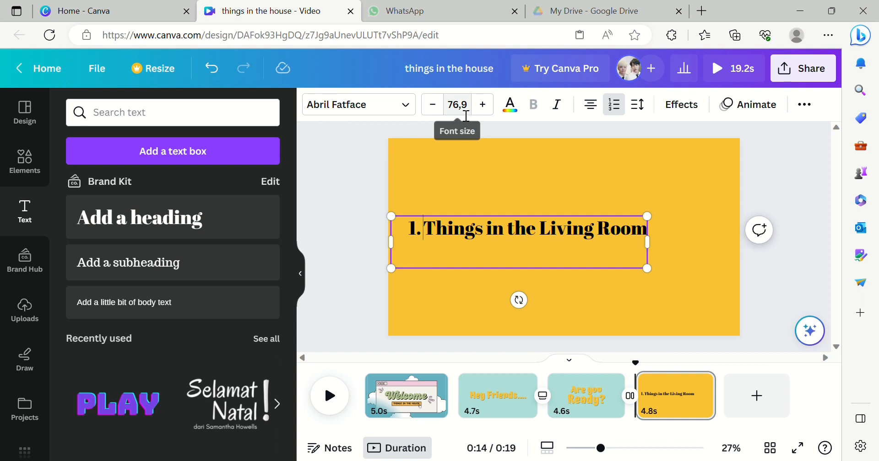
pyautogui.click(406, 111)
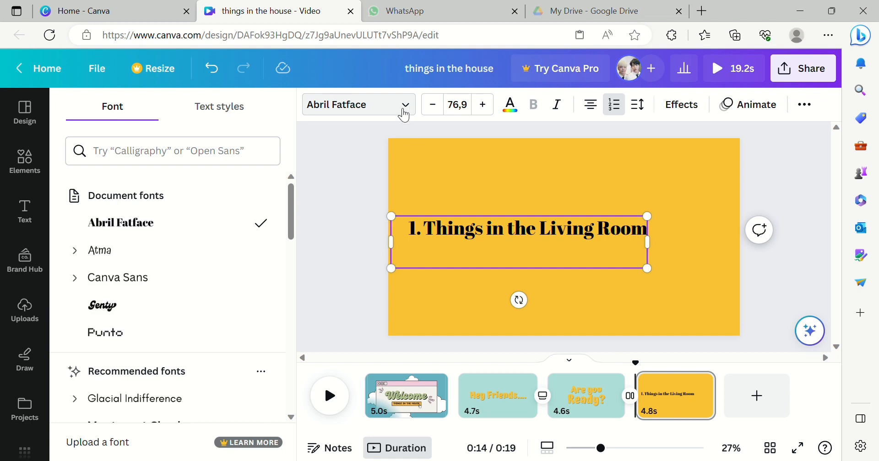
pyautogui.click(356, 151)
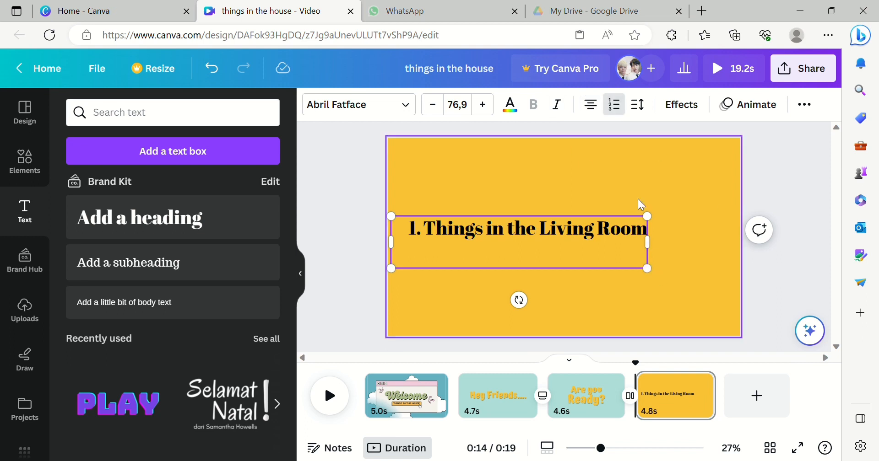
pyautogui.moveTo(647, 269); pyautogui.dragTo(668, 272)
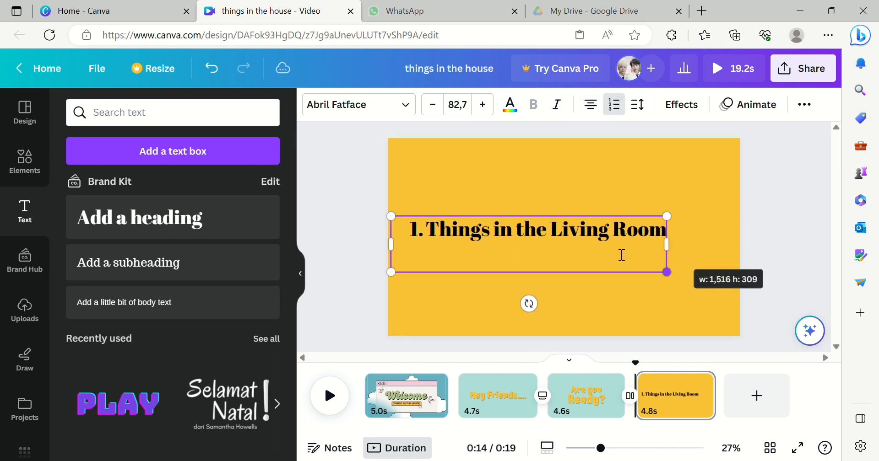
pyautogui.moveTo(593, 222); pyautogui.dragTo(583, 151)
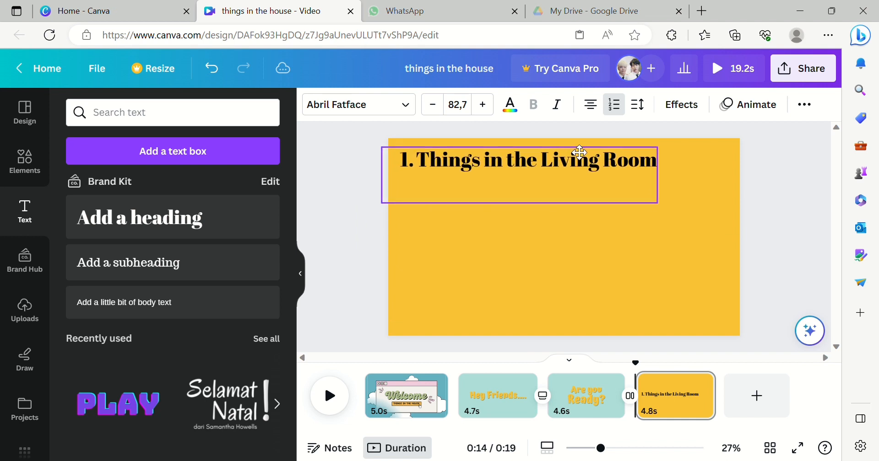
pyautogui.click(438, 107)
pyautogui.click(438, 107)
pyautogui.click(437, 107)
pyautogui.click(436, 107)
pyautogui.click(436, 109)
pyautogui.click(435, 109)
pyautogui.click(436, 108)
pyautogui.click(436, 109)
pyautogui.click(436, 109)
pyautogui.click(436, 108)
pyautogui.click(436, 109)
pyautogui.click(436, 109)
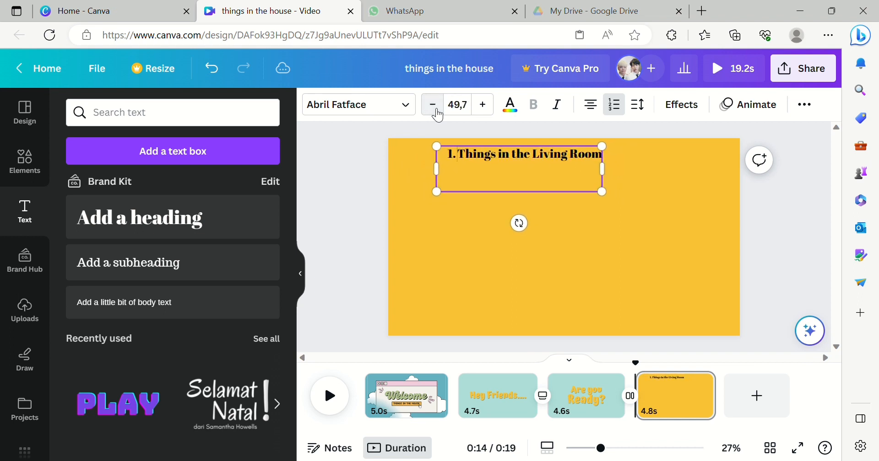
pyautogui.click(483, 106)
pyautogui.moveTo(452, 173); pyautogui.dragTo(405, 165)
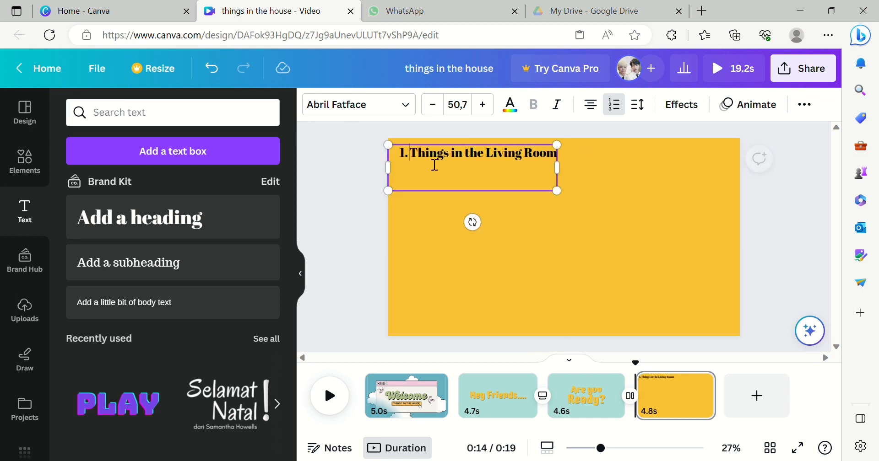
pyautogui.click(558, 328)
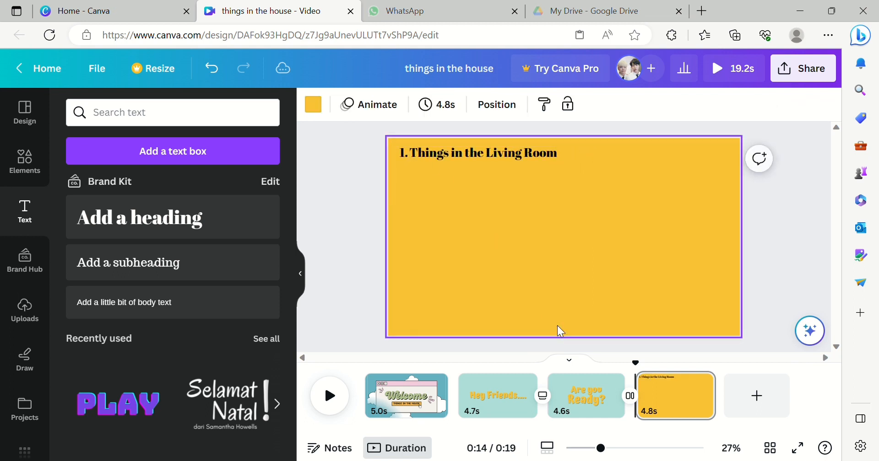
# - Add a subheading, replace its text with the pasted 'Carpet = Karpet', and place it below the heading
pyautogui.click(155, 279)
pyautogui.moveTo(546, 226); pyautogui.dragTo(498, 235)
pyautogui.click(493, 235)
pyautogui.press('BackSpace')
pyautogui.press('BackSpace')
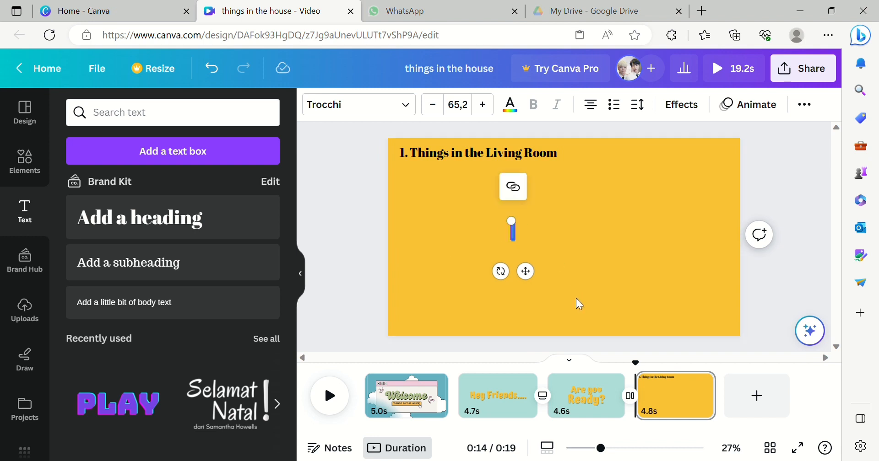
pyautogui.write('Carpet = Karpet')
pyautogui.moveTo(450, 220); pyautogui.dragTo(437, 171)
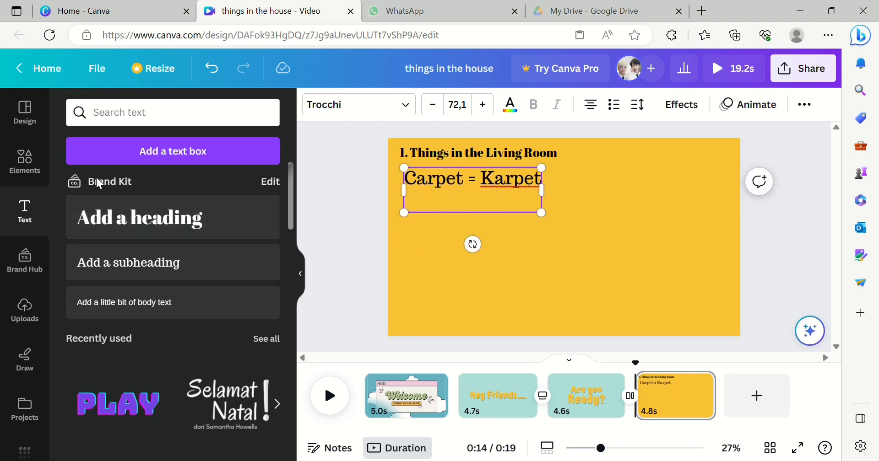
# - Search the elements for 'carpet' photos and insert the rolled red carpet photo onto the page
pyautogui.click(28, 174)
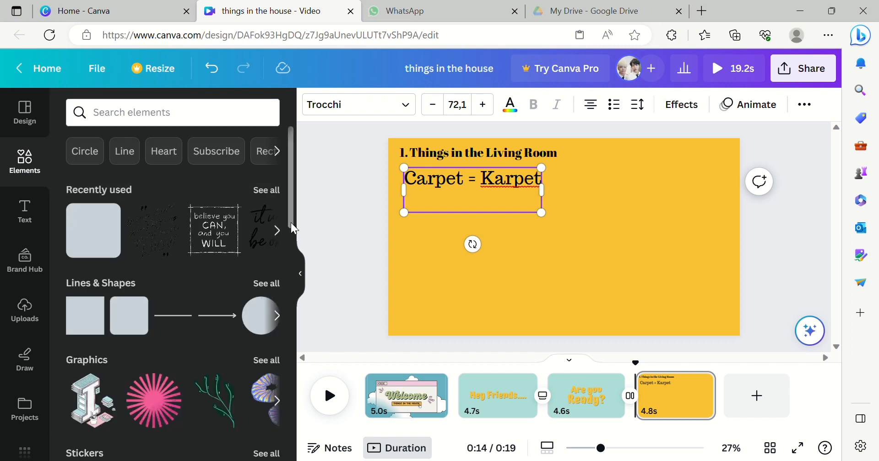
pyautogui.scroll(-2, 291, 227)
pyautogui.moveTo(290, 225)
pyautogui.mouseDown()
pyautogui.moveTo(296, 308)
pyautogui.moveTo(296, 222)
pyautogui.mouseUp()
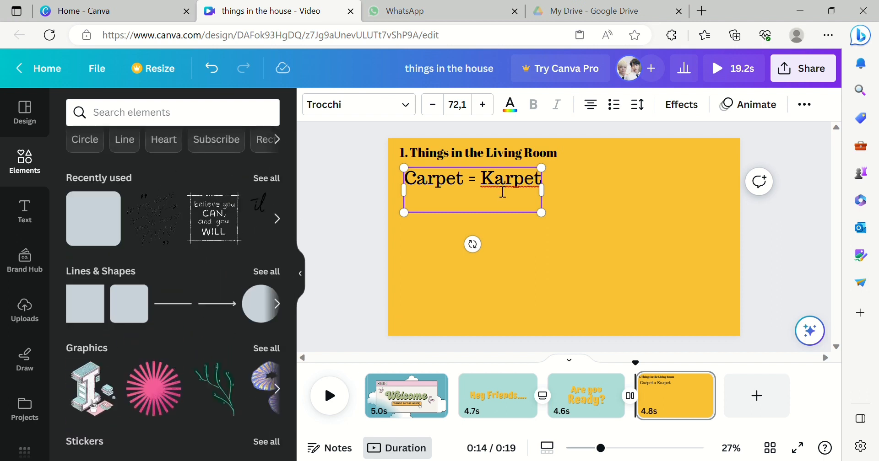
pyautogui.click(222, 119)
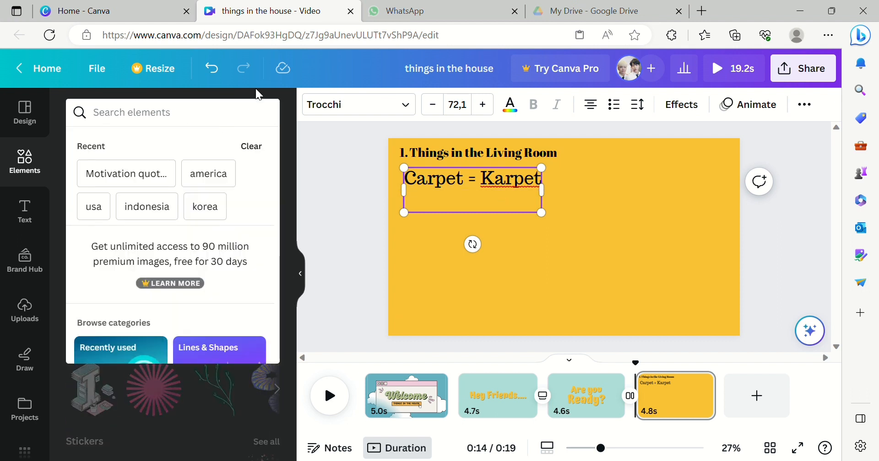
pyautogui.write('carpet')
pyautogui.press('Return')
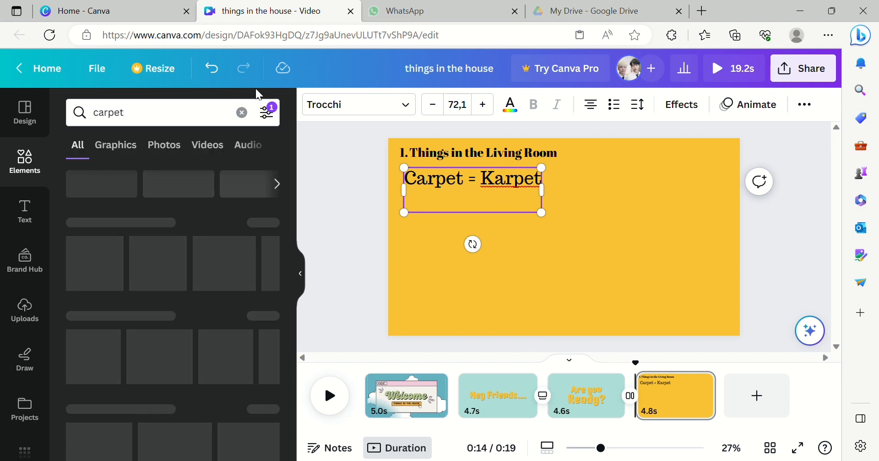
pyautogui.moveTo(292, 172); pyautogui.dragTo(296, 281)
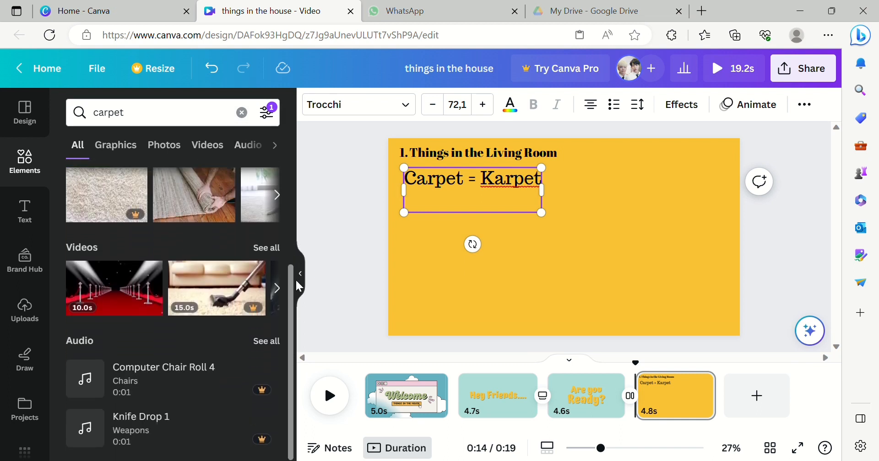
pyautogui.scroll(2, 275, 227)
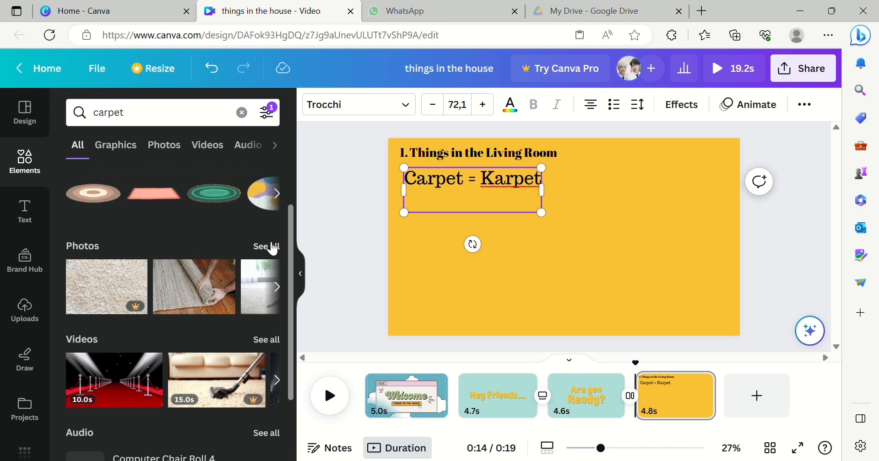
pyautogui.click(270, 247)
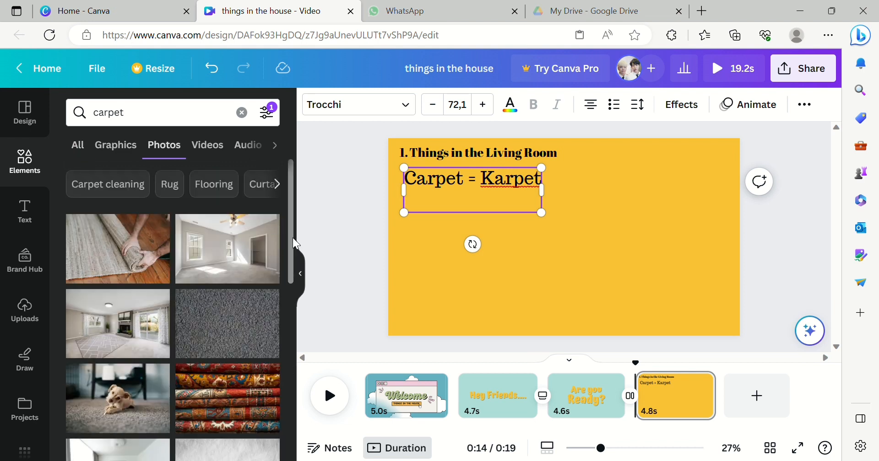
pyautogui.moveTo(287, 253); pyautogui.dragTo(287, 440)
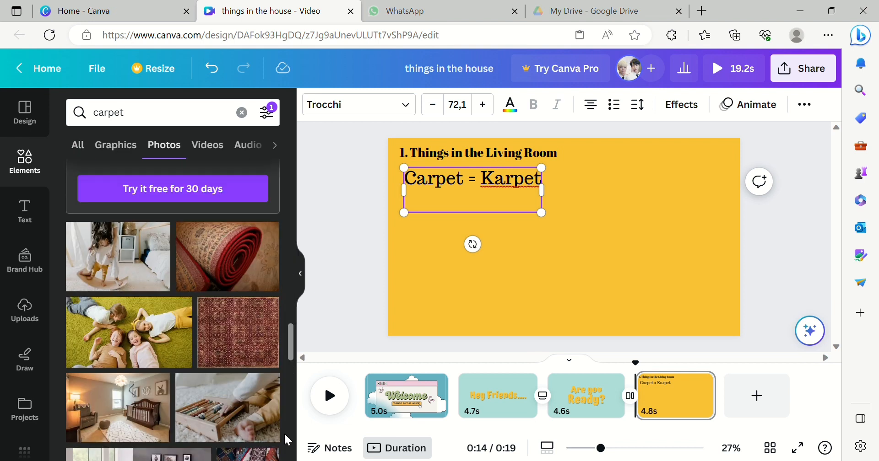
pyautogui.click(226, 262)
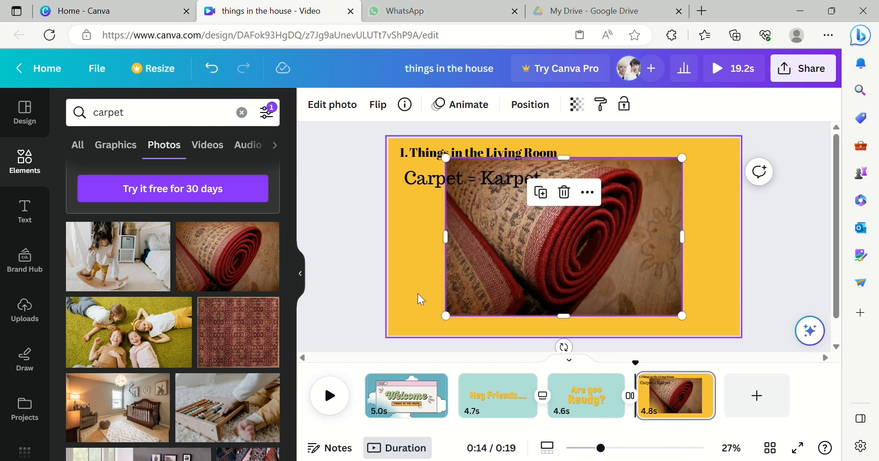
# - Shrink the carpet photo and place it just below the 'Carpet = Karpet' text
pyautogui.moveTo(496, 262); pyautogui.dragTo(462, 271)
pyautogui.moveTo(643, 321); pyautogui.dragTo(512, 236)
pyautogui.moveTo(471, 205); pyautogui.dragTo(474, 232)
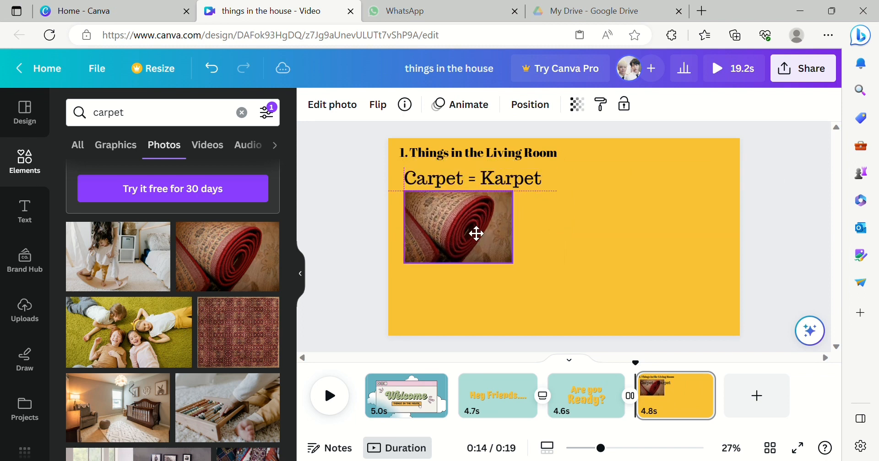
# - Reduce the 'Carpet = Karpet' text to font size 47.1 and align it under the heading
pyautogui.click(474, 190)
pyautogui.click(437, 107)
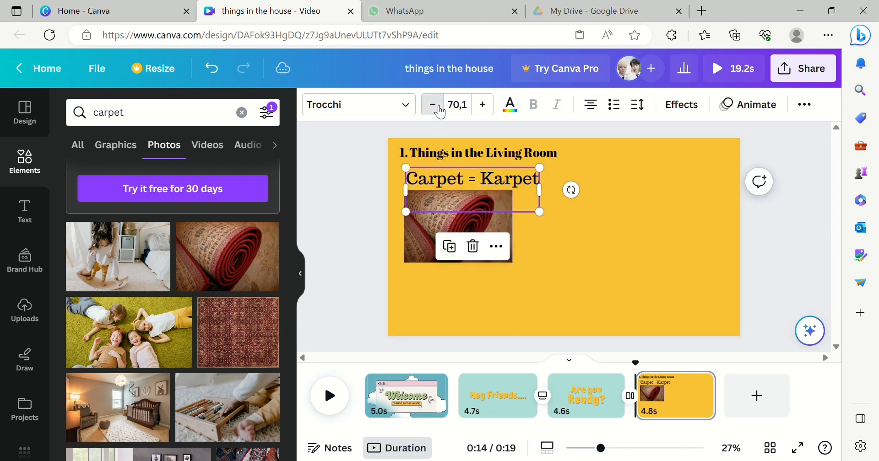
pyautogui.click(437, 107)
pyautogui.click(437, 106)
pyautogui.click(437, 106)
pyautogui.click(437, 106)
pyautogui.click(437, 106)
pyautogui.click(440, 111)
pyautogui.click(440, 112)
pyautogui.click(440, 111)
pyautogui.click(438, 110)
pyautogui.click(439, 112)
pyautogui.click(439, 112)
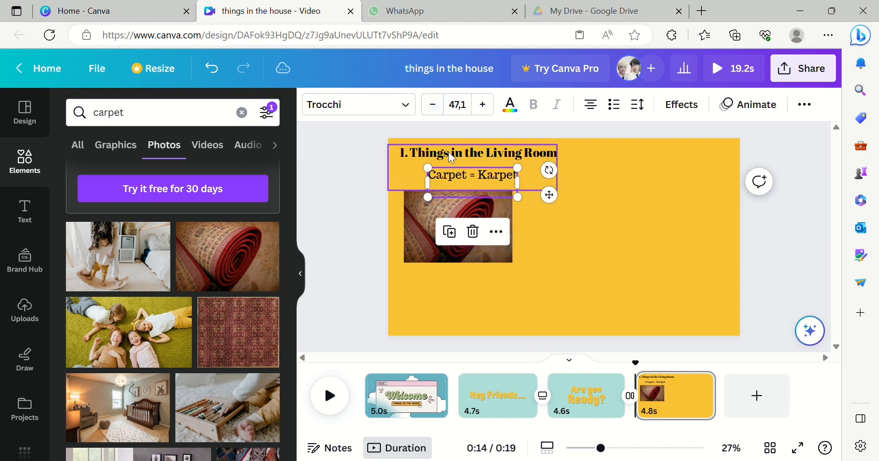
pyautogui.moveTo(450, 169); pyautogui.dragTo(435, 167)
# - Nudge the carpet photo slightly upward, closer to its caption
pyautogui.click(486, 201)
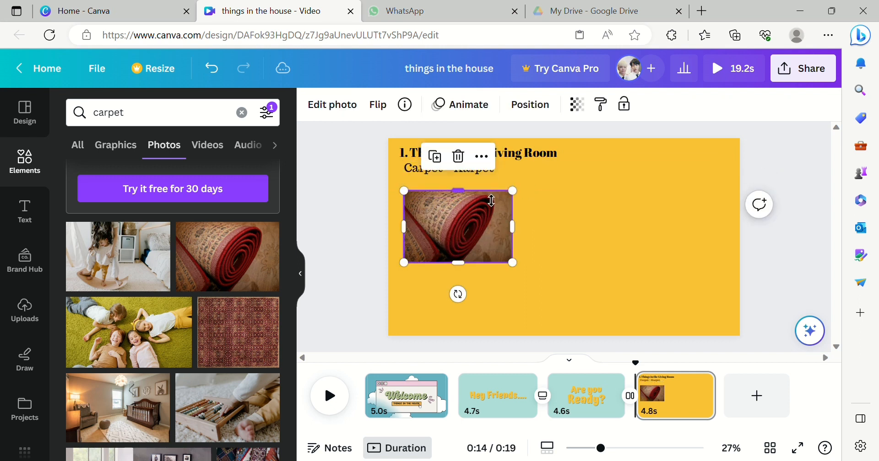
pyautogui.moveTo(505, 198)
pyautogui.mouseDown()
pyautogui.moveTo(488, 190)
pyautogui.moveTo(494, 198)
pyautogui.mouseUp()
pyautogui.moveTo(443, 234)
pyautogui.mouseDown()
pyautogui.moveTo(437, 205)
pyautogui.moveTo(447, 226)
pyautogui.mouseUp()
pyautogui.click(553, 204)
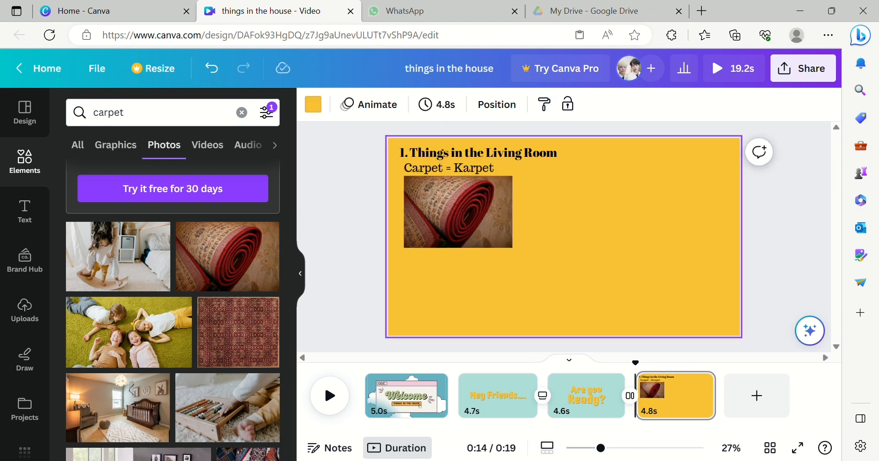
# - Add a subheading beside the carpet photo reading 'Chair = kursi' and enlarge it to font size 59.5
pyautogui.rightClick(553, 226)
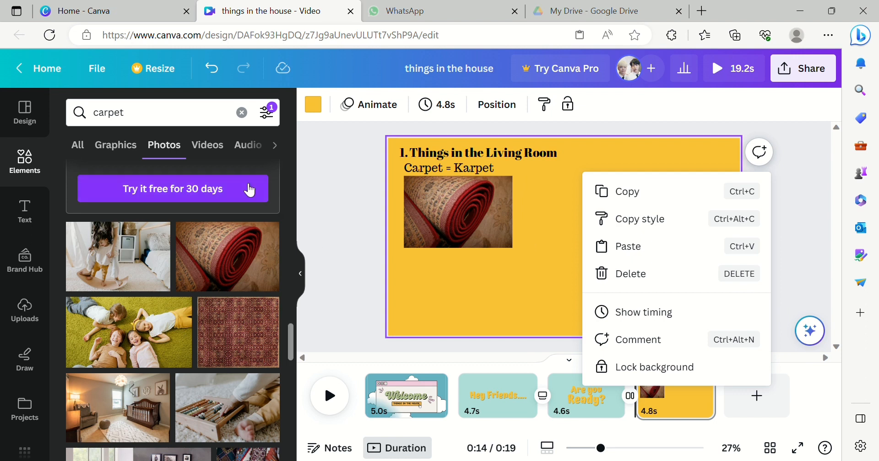
pyautogui.click(35, 210)
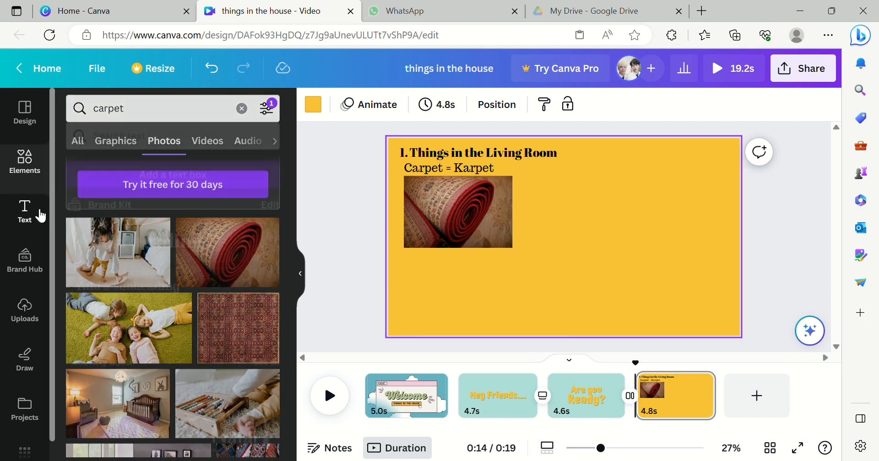
pyautogui.click(117, 270)
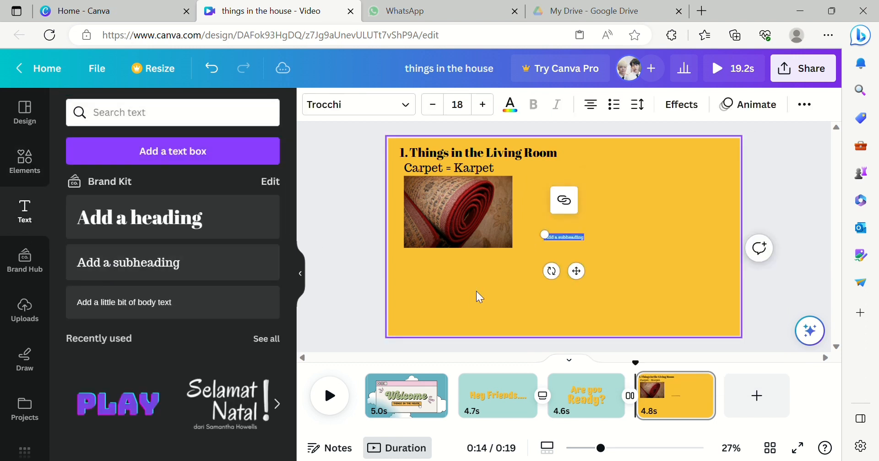
pyautogui.moveTo(507, 201); pyautogui.dragTo(496, 207)
pyautogui.doubleClick(565, 241)
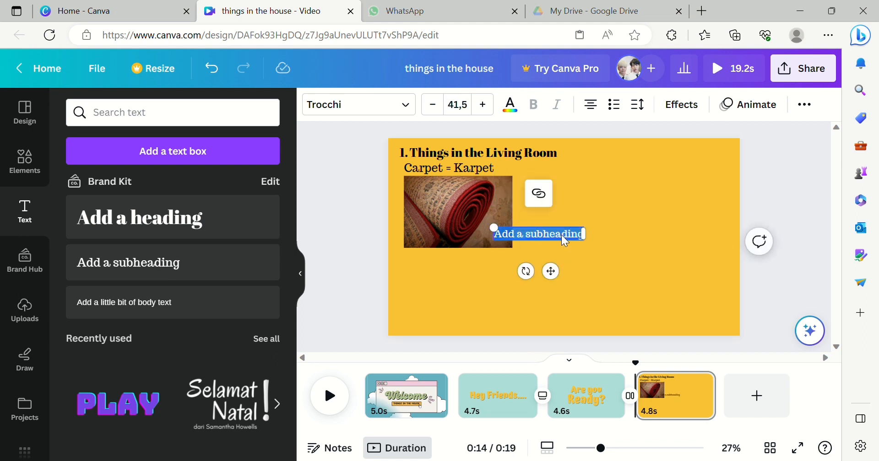
pyautogui.write('Chair = kursi')
pyautogui.press('Return')
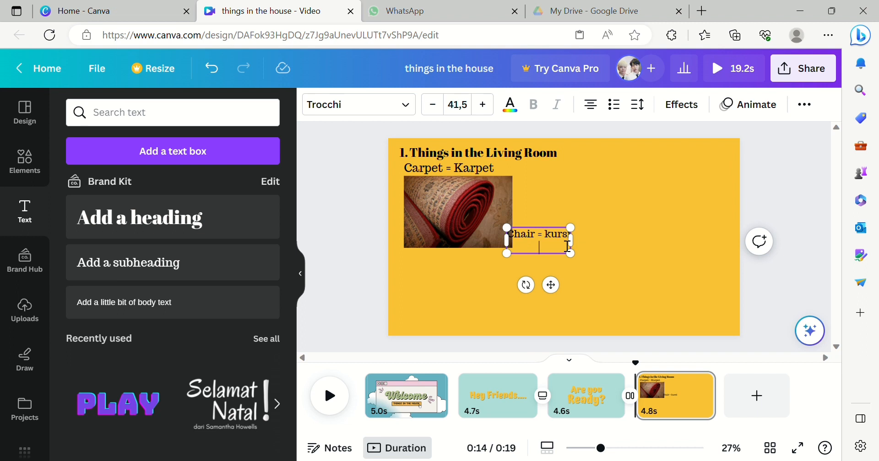
pyautogui.moveTo(577, 261); pyautogui.dragTo(600, 259)
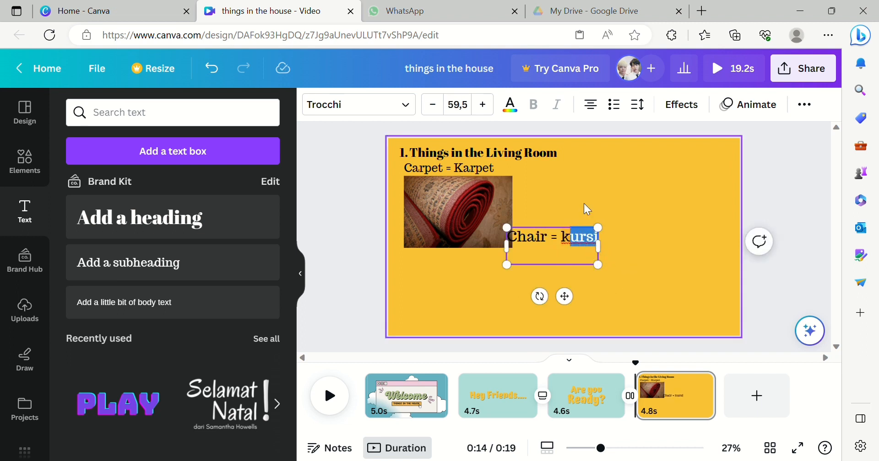
# - Set the 'Chair = kursi' text to font size 47.1 and move it up beside the 'Carpet = Karpet' caption
pyautogui.click(471, 170)
pyautogui.click(558, 244)
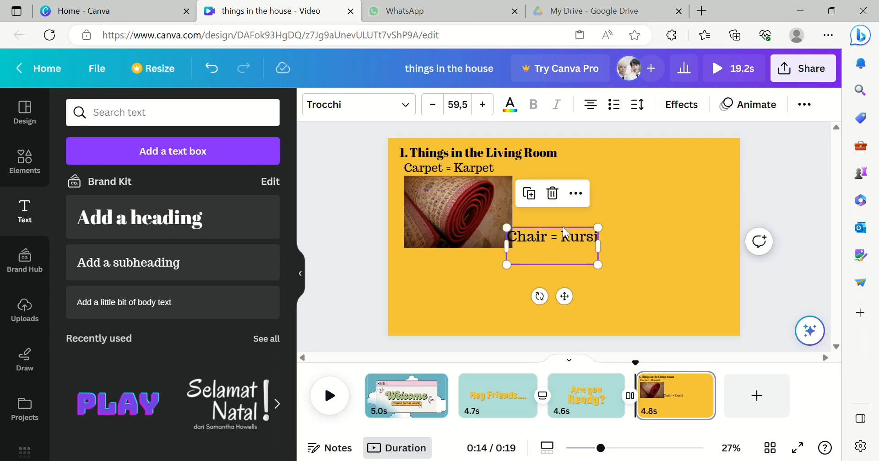
pyautogui.click(566, 234)
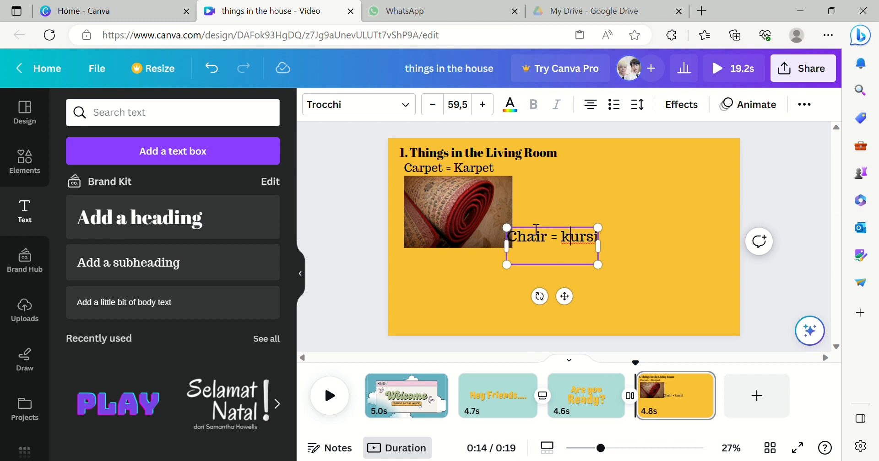
pyautogui.click(469, 172)
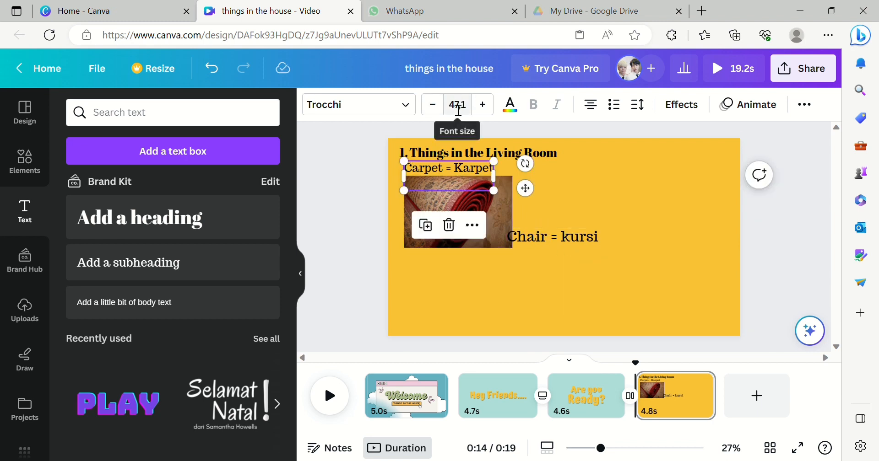
pyautogui.click(564, 247)
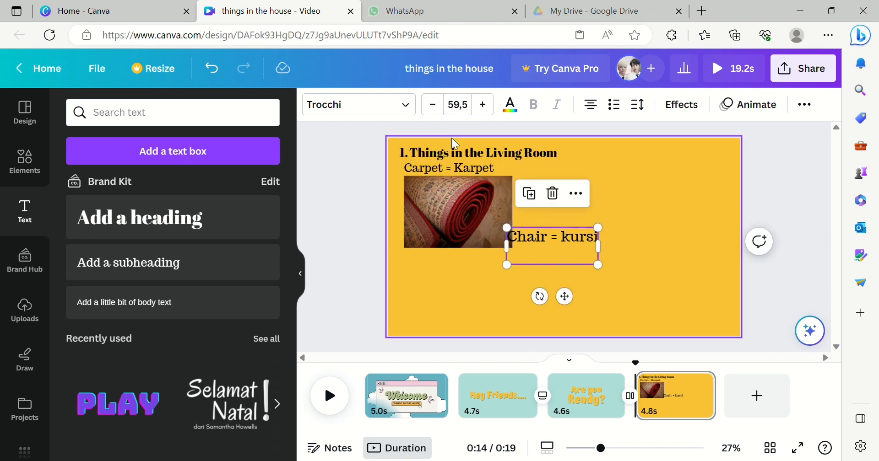
pyautogui.click(460, 104)
pyautogui.write('47,1')
pyautogui.press('Return')
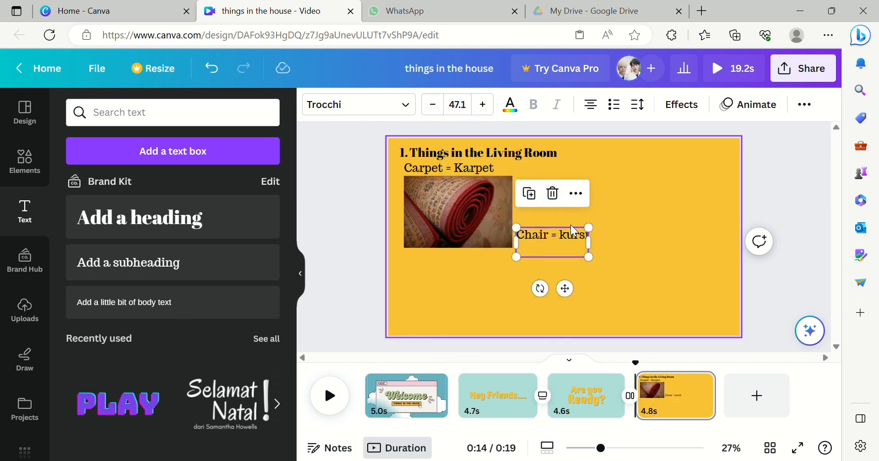
pyautogui.moveTo(579, 236); pyautogui.dragTo(596, 168)
# - Slightly shrink the carpet photo and nudge the 'Chair = kursi' text a little to the left
pyautogui.click(505, 226)
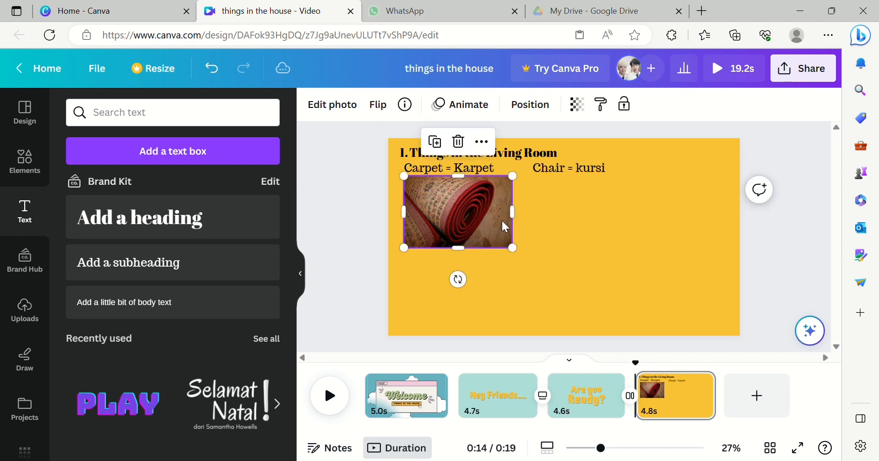
pyautogui.moveTo(513, 248); pyautogui.dragTo(506, 243)
pyautogui.click(569, 176)
pyautogui.click(578, 158)
pyautogui.click(578, 163)
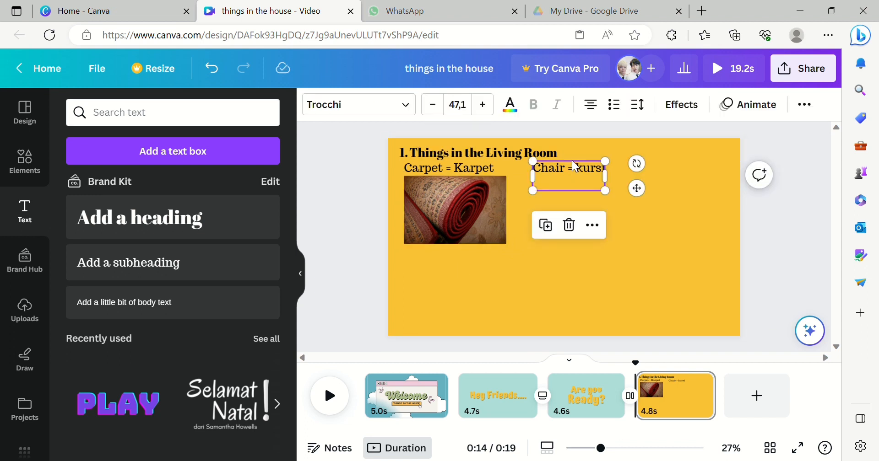
pyautogui.click(581, 192)
pyautogui.click(582, 193)
pyautogui.moveTo(603, 192); pyautogui.dragTo(593, 197)
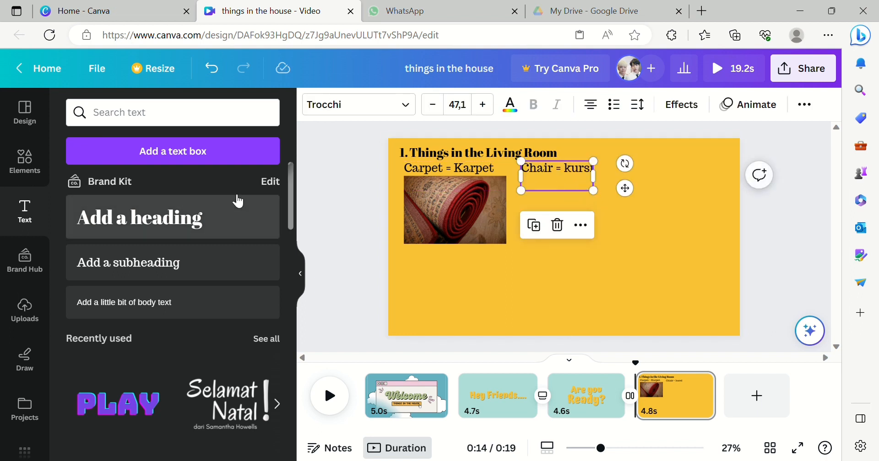
# - Search the elements for 'chair' and place a wooden chair graphic below the 'Chair = kursi' caption
pyautogui.click(28, 175)
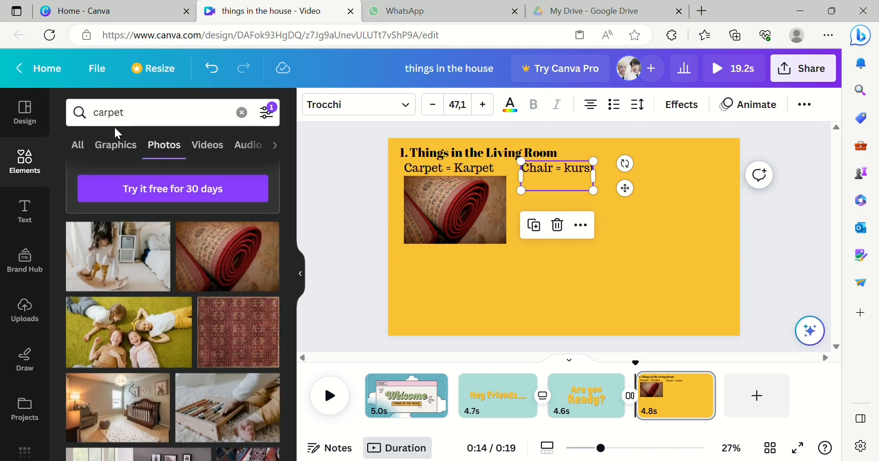
pyautogui.click(245, 114)
pyautogui.write('chair')
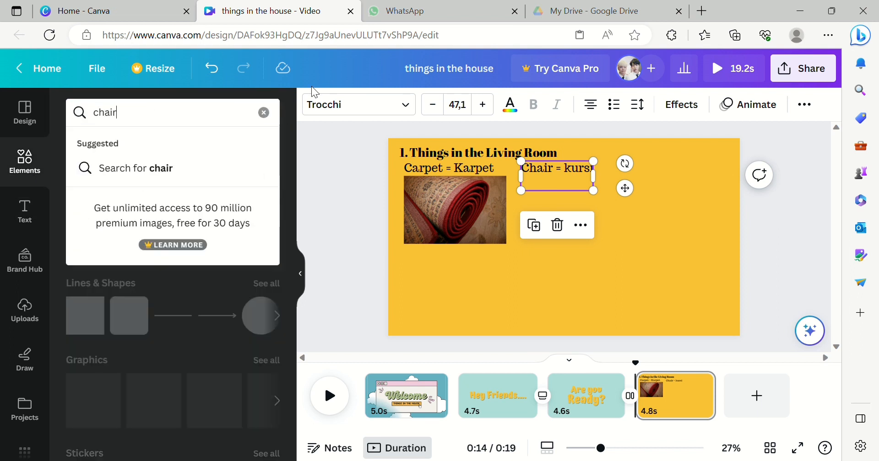
pyautogui.press('Return')
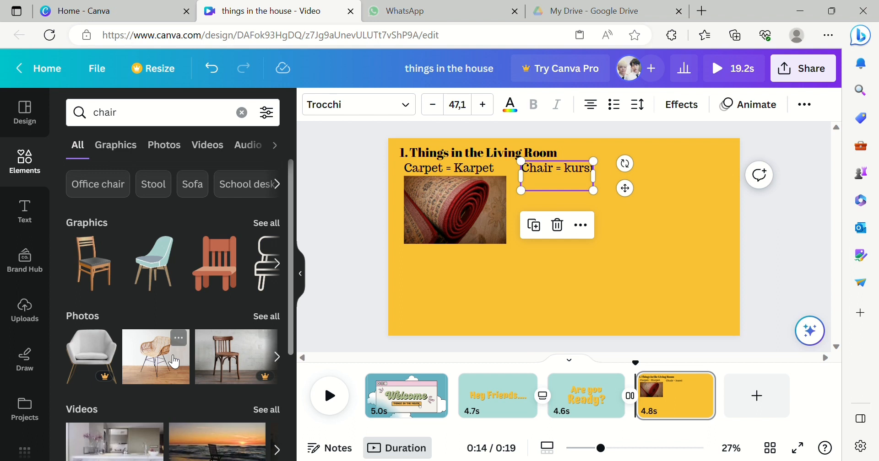
pyautogui.click(104, 285)
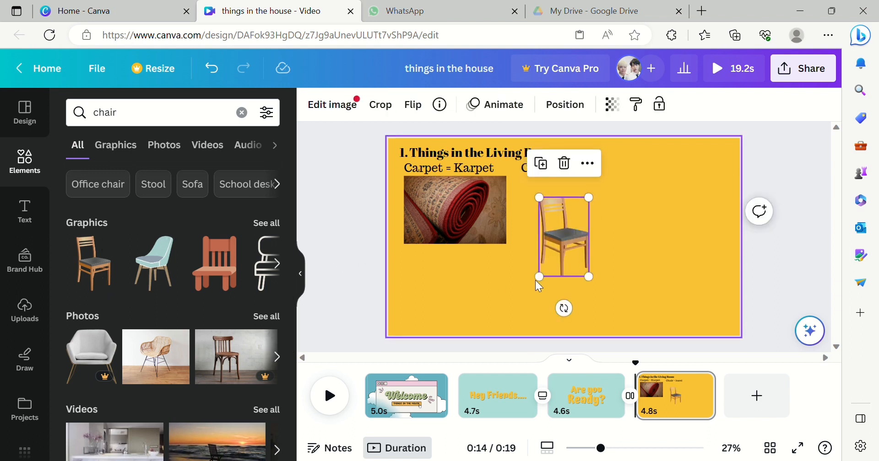
pyautogui.moveTo(565, 237); pyautogui.dragTo(583, 244)
pyautogui.click(576, 305)
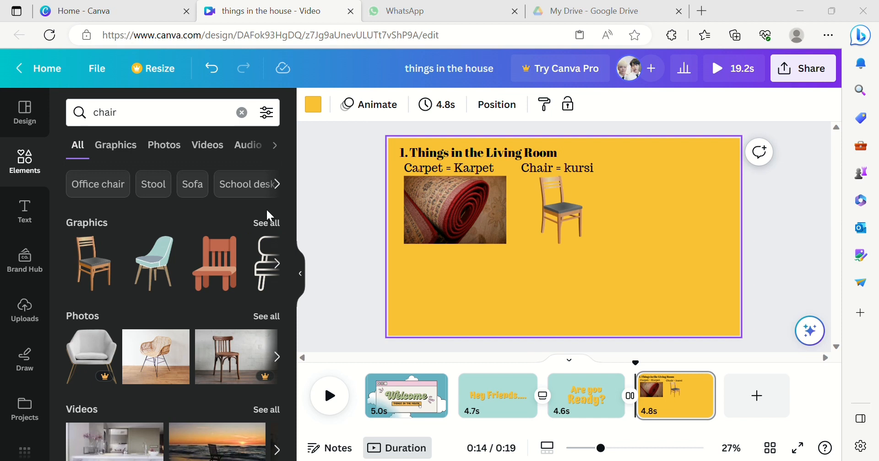
# - Add a new subheading to the right of the chair and set its font size to 47.1
pyautogui.click(26, 208)
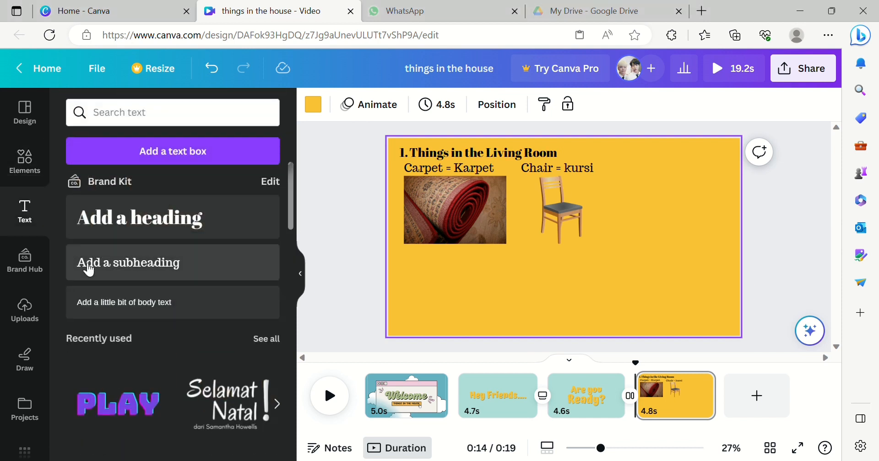
pyautogui.click(88, 268)
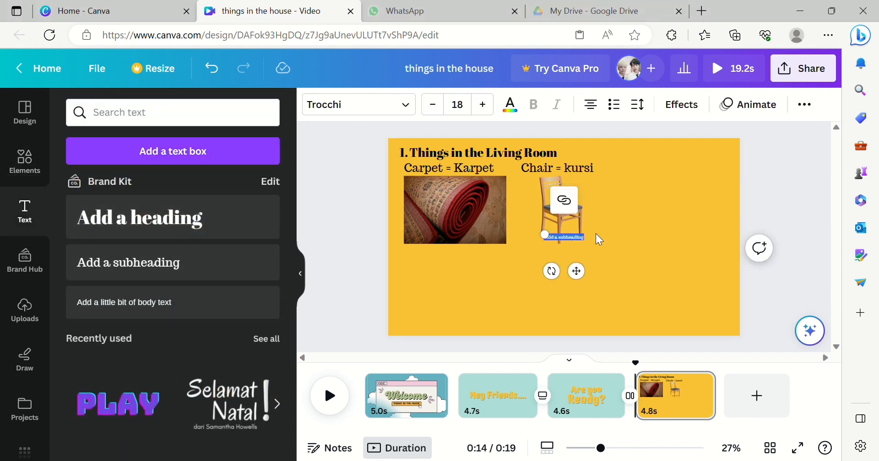
pyautogui.moveTo(566, 240); pyautogui.dragTo(630, 282)
pyautogui.click(627, 280)
pyautogui.click(622, 272)
pyautogui.click(626, 275)
pyautogui.moveTo(650, 313)
pyautogui.mouseDown()
pyautogui.moveTo(624, 291)
pyautogui.moveTo(638, 309)
pyautogui.mouseUp()
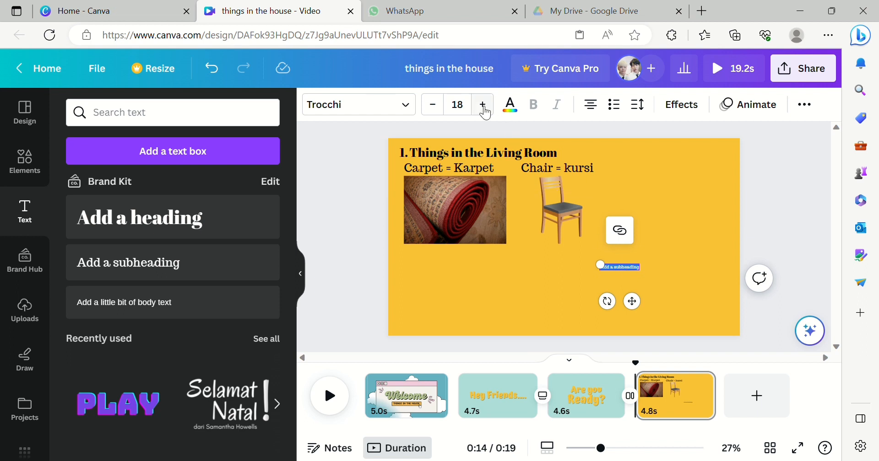
pyautogui.click(470, 111)
pyautogui.press('Return')
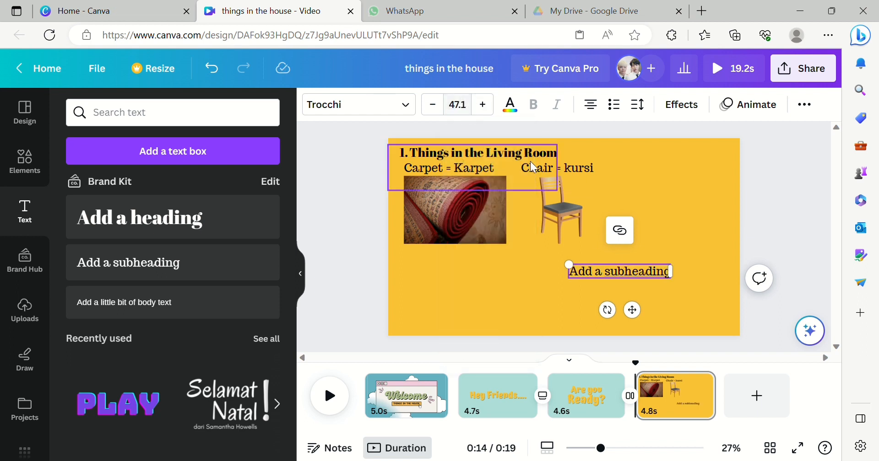
# - Replace the subheading text with 'Clock = Jam'
pyautogui.doubleClick(590, 279)
pyautogui.write('Clock = Jam')
pyautogui.press('Return')
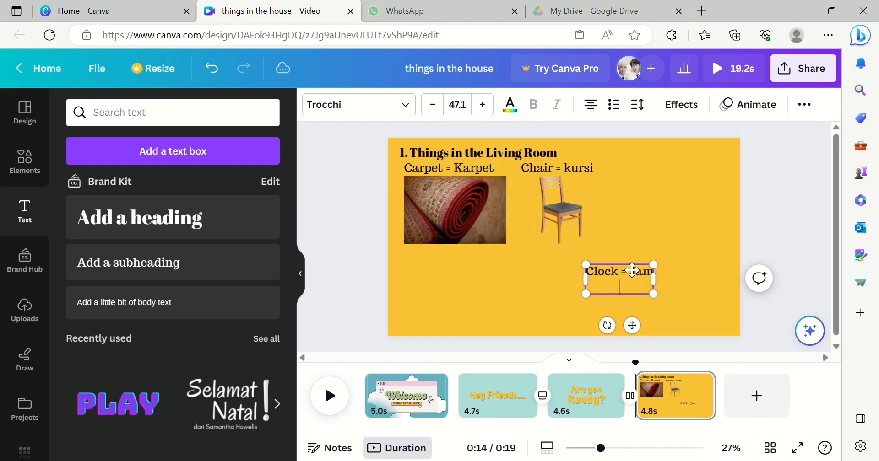
# - Move the 'Clock = Jam' text to the top row beside 'Chair = kursi' and delete its empty extra line
pyautogui.moveTo(584, 293); pyautogui.dragTo(578, 298)
pyautogui.click(683, 223)
pyautogui.click(617, 269)
pyautogui.click(627, 273)
pyautogui.moveTo(646, 305); pyautogui.dragTo(673, 191)
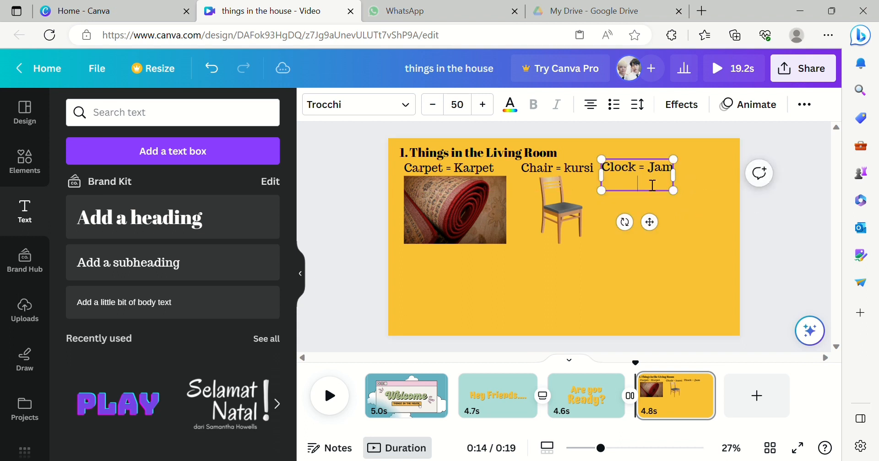
pyautogui.press('BackSpace')
pyautogui.click(712, 192)
pyautogui.click(640, 175)
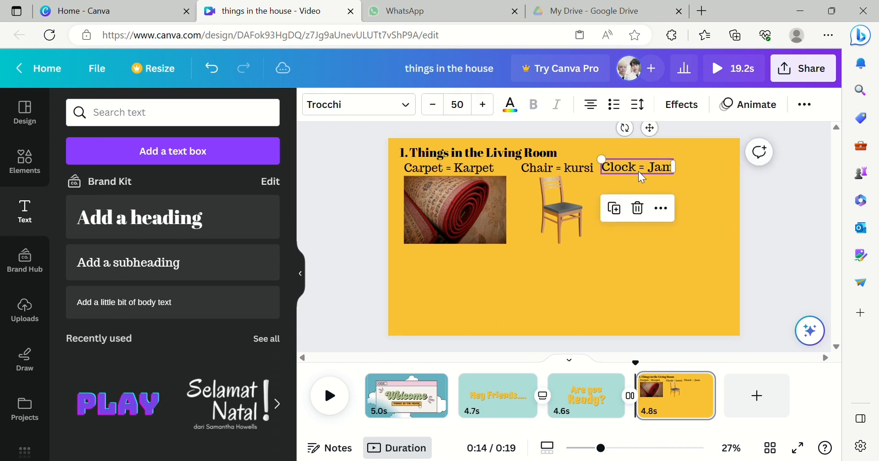
pyautogui.moveTo(644, 175); pyautogui.dragTo(657, 185)
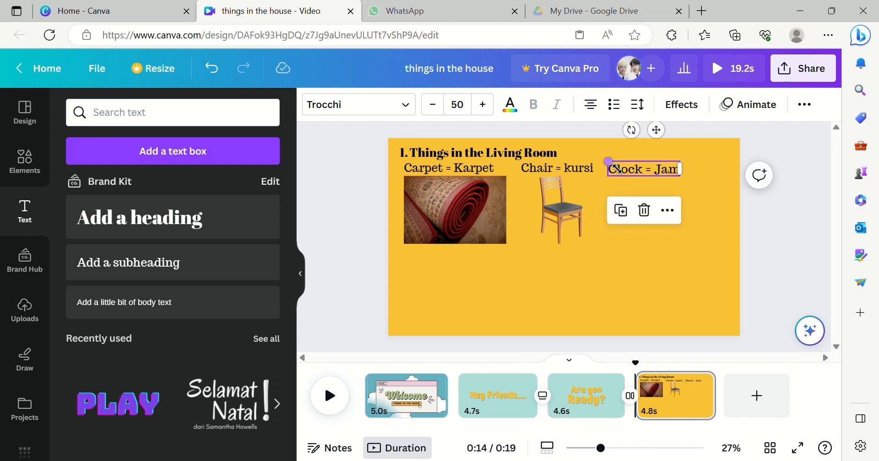
# - Inspect the font size of the three word captions
pyautogui.click(486, 176)
pyautogui.click(547, 169)
pyautogui.click(643, 172)
pyautogui.click(473, 113)
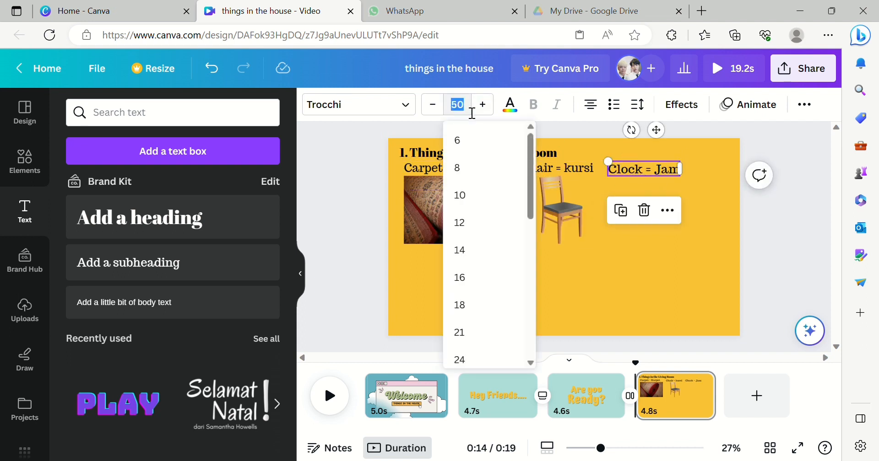
pyautogui.press('Return')
pyautogui.click(482, 294)
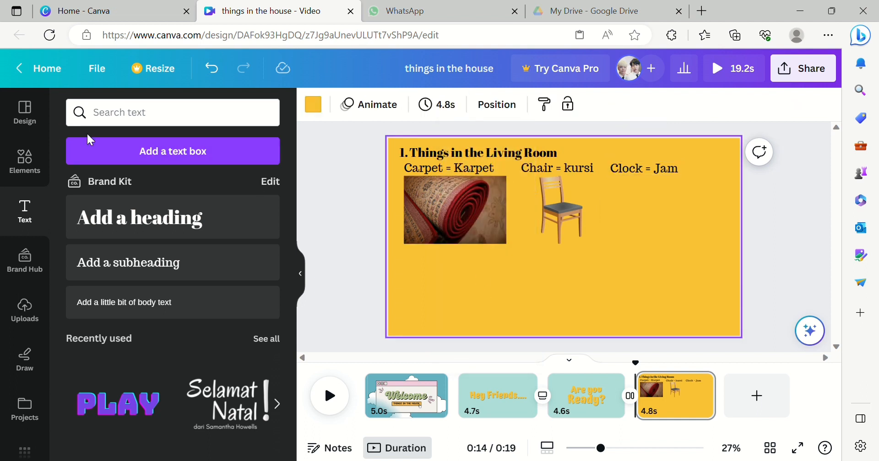
# - Search the elements for 'clock' and add a grey wall clock photo to the slide
pyautogui.click(25, 161)
pyautogui.click(131, 127)
pyautogui.write('clock')
pyautogui.press('Return')
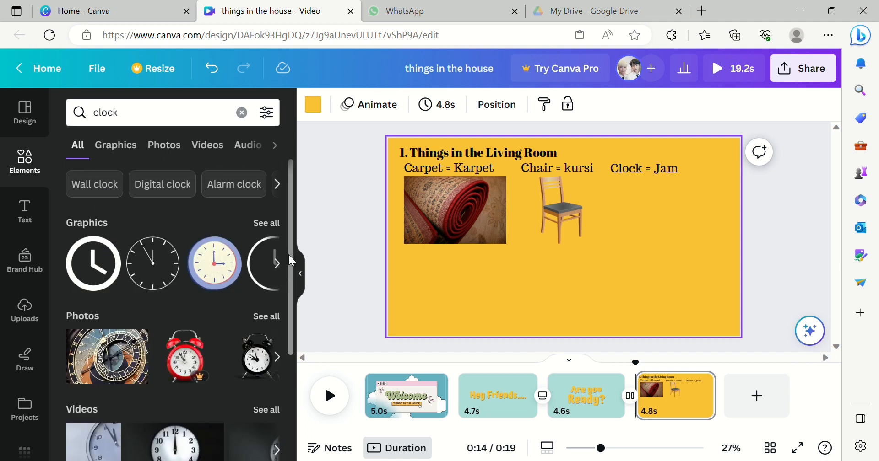
pyautogui.scroll(-4, 289, 253)
pyautogui.scroll(2, 276, 237)
pyautogui.click(273, 233)
pyautogui.scroll(-4, 290, 257)
pyautogui.scroll(-5, 295, 328)
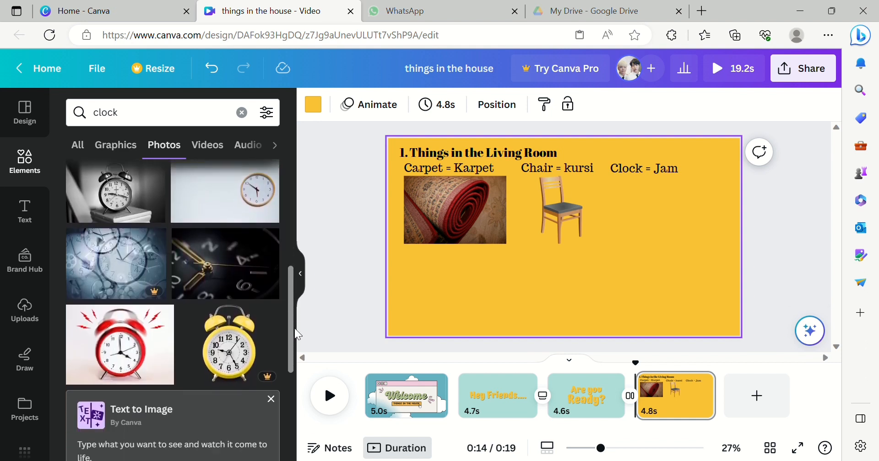
pyautogui.click(111, 302)
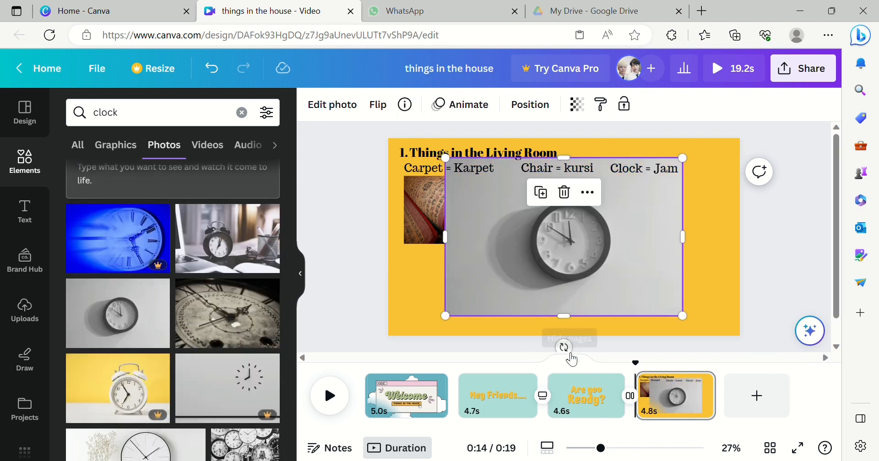
# - Shrink the clock photo and crop it to a 1:1 square around the clock
pyautogui.moveTo(445, 315); pyautogui.dragTo(530, 286)
pyautogui.doubleClick(509, 229)
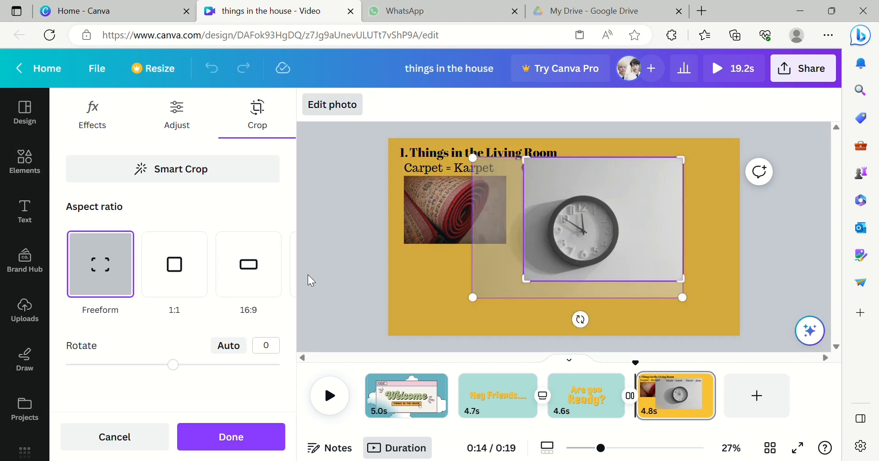
pyautogui.click(174, 270)
pyautogui.moveTo(602, 256); pyautogui.dragTo(632, 233)
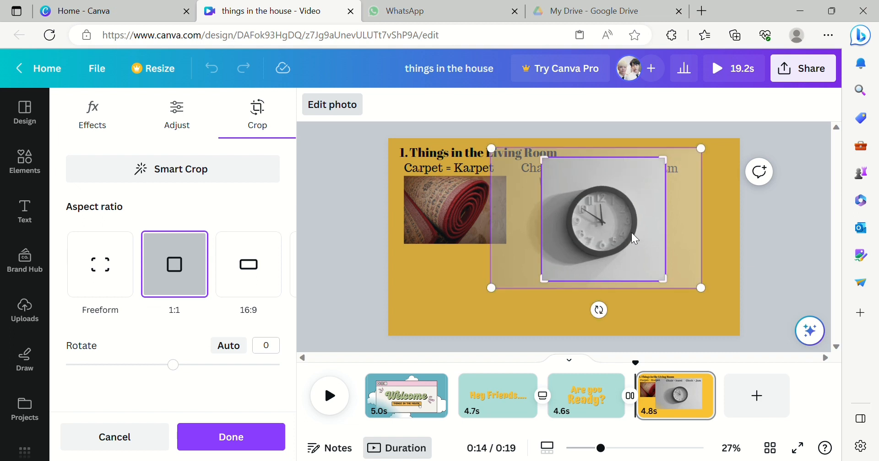
pyautogui.click(693, 234)
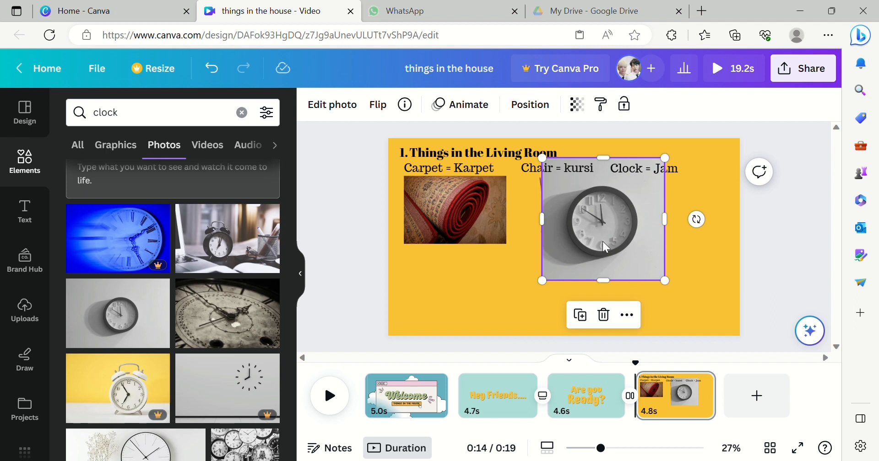
# - Resize the clock photo and place it under the 'Clock = Jam' caption, spacing the three word groups evenly
pyautogui.moveTo(553, 291); pyautogui.dragTo(591, 238)
pyautogui.moveTo(643, 211); pyautogui.dragTo(664, 228)
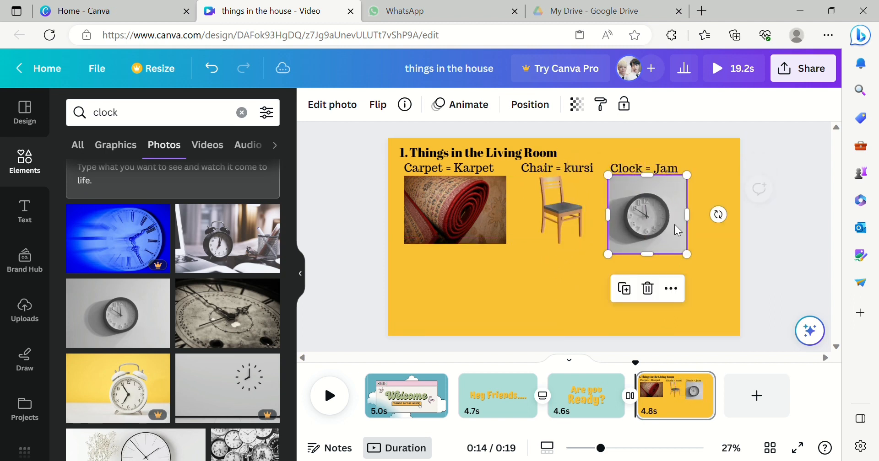
pyautogui.moveTo(693, 256); pyautogui.dragTo(656, 234)
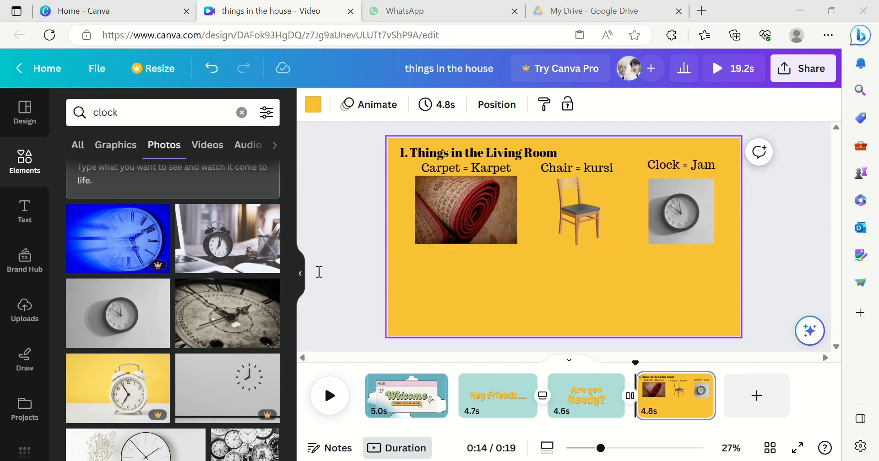
# - Add a subheading at font size 47.1 below the carpet photo reading 'Frame = Bingkai foto'
pyautogui.click(25, 210)
pyautogui.click(128, 261)
pyautogui.moveTo(557, 252); pyautogui.dragTo(472, 295)
pyautogui.click(464, 110)
pyautogui.write('47.1')
pyautogui.press('Return')
pyautogui.doubleClick(485, 300)
pyautogui.tripleClick(485, 299)
pyautogui.write('Frame = Bingkai foto')
pyautogui.press('BackSpace')
pyautogui.moveTo(497, 294); pyautogui.dragTo(455, 260)
pyautogui.moveTo(533, 267); pyautogui.dragTo(526, 268)
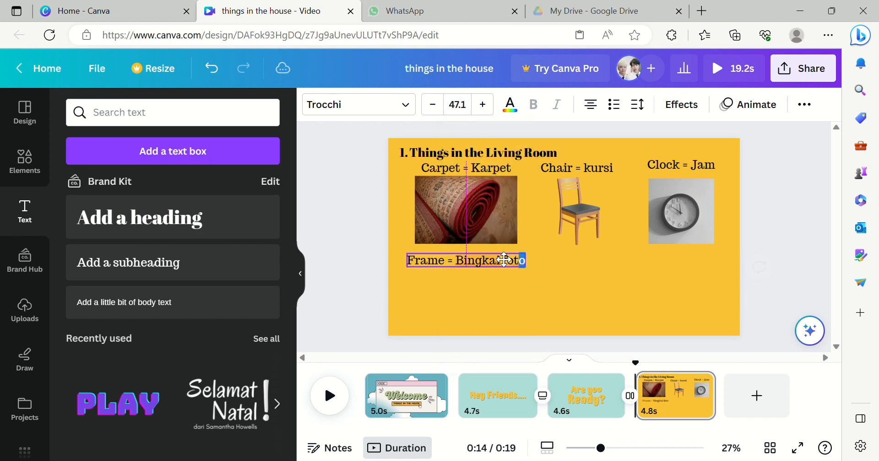
# - Search the elements for 'frame' and add a wooden picture frame photo to the slide
pyautogui.click(40, 173)
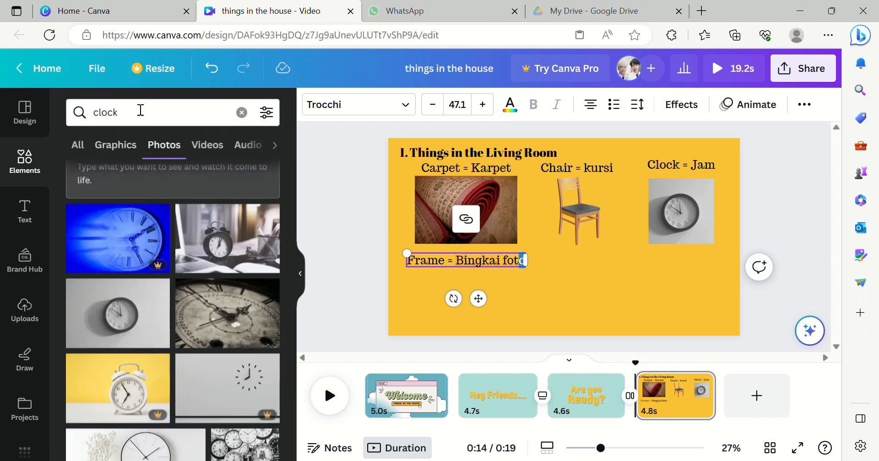
pyautogui.click(246, 113)
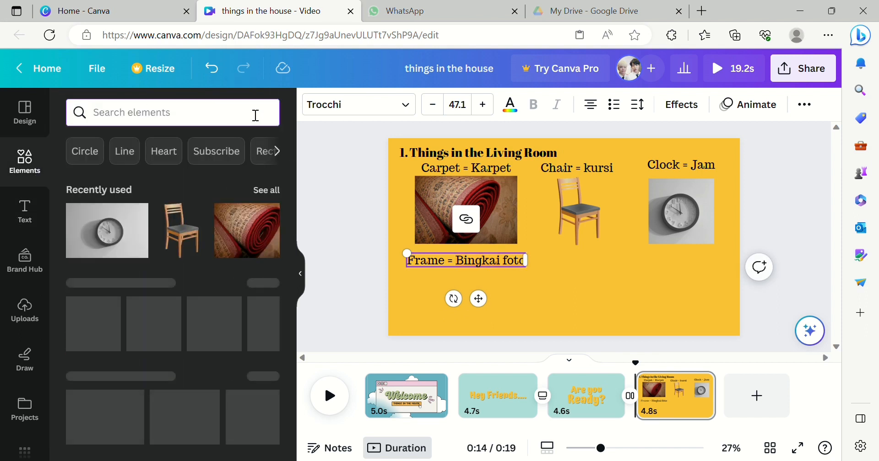
pyautogui.write('frame')
pyautogui.press('Return')
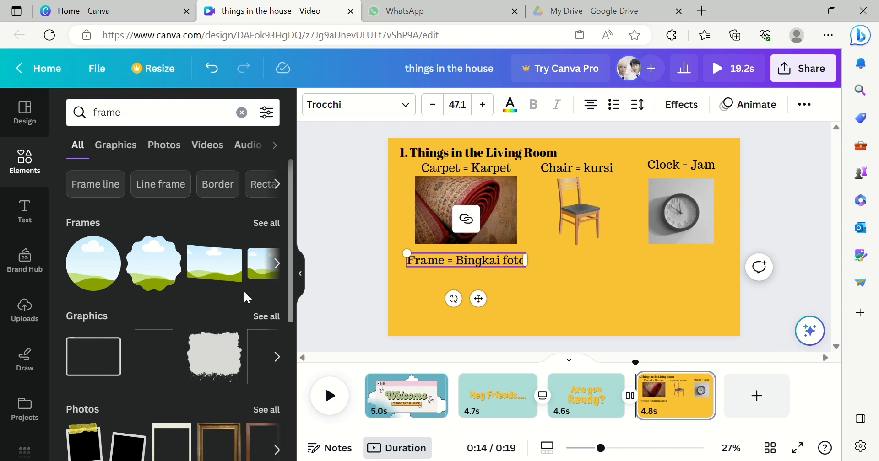
pyautogui.moveTo(292, 279); pyautogui.dragTo(270, 411)
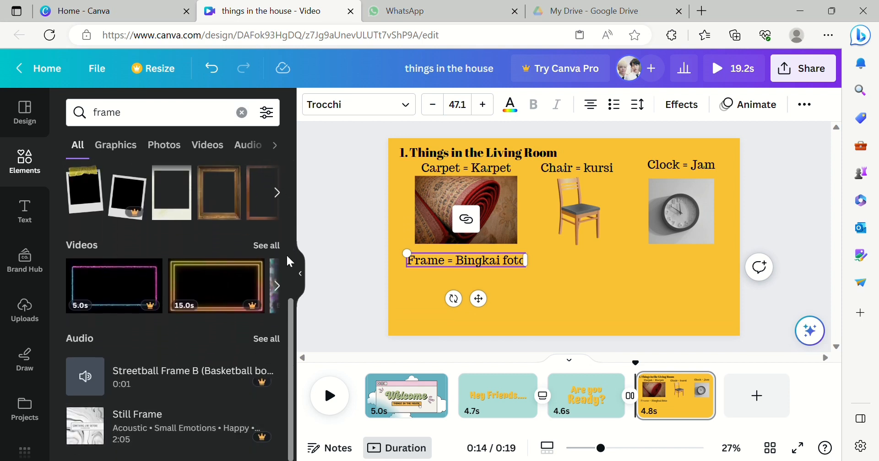
pyautogui.moveTo(290, 303); pyautogui.dragTo(288, 264)
pyautogui.click(272, 242)
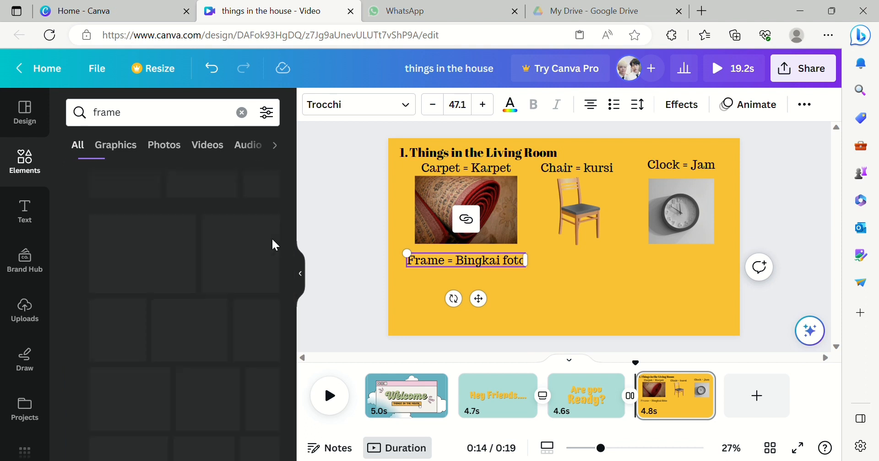
pyautogui.click(252, 247)
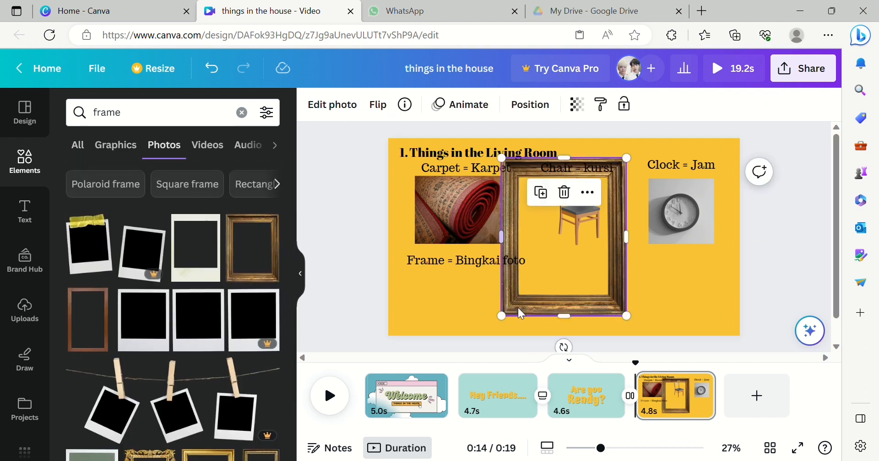
# - Shrink the frame photo and place it under the 'Frame = Bingkai foto' caption, nudging the caption up slightly
pyautogui.moveTo(509, 321); pyautogui.dragTo(461, 325)
pyautogui.moveTo(516, 343); pyautogui.dragTo(499, 316)
pyautogui.moveTo(478, 287); pyautogui.dragTo(477, 307)
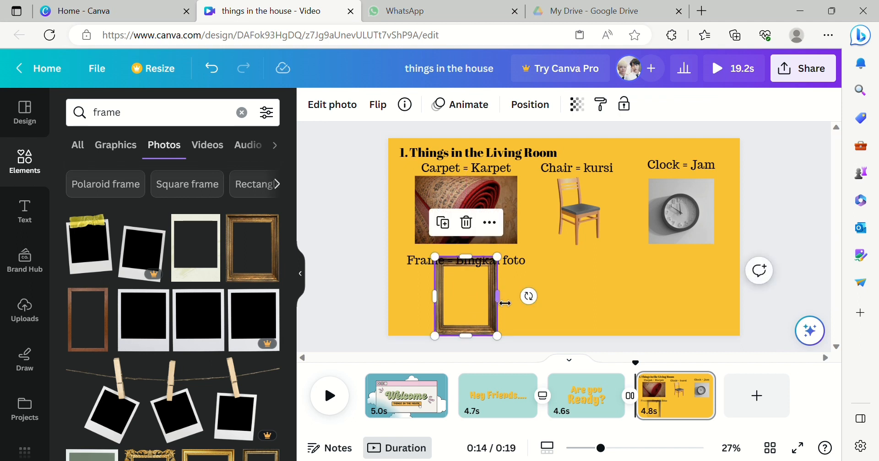
pyautogui.moveTo(519, 266); pyautogui.dragTo(519, 258)
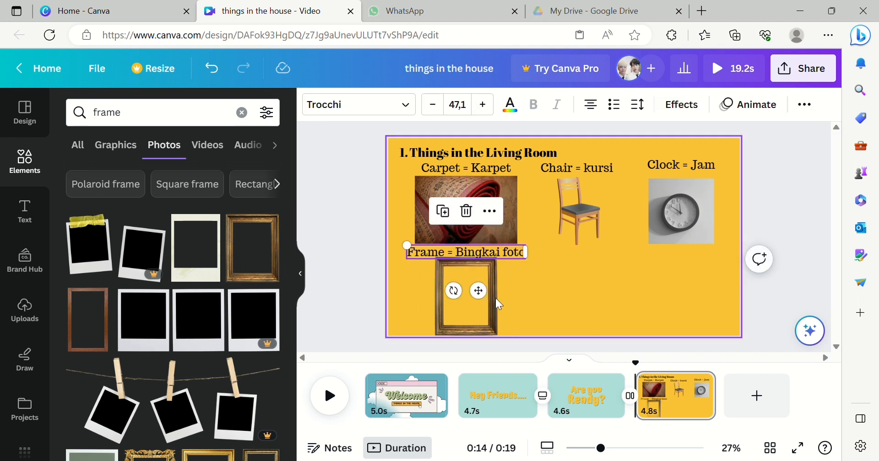
pyautogui.click(494, 304)
pyautogui.moveTo(499, 338); pyautogui.dragTo(489, 325)
pyautogui.moveTo(476, 289); pyautogui.dragTo(477, 297)
pyautogui.click(367, 269)
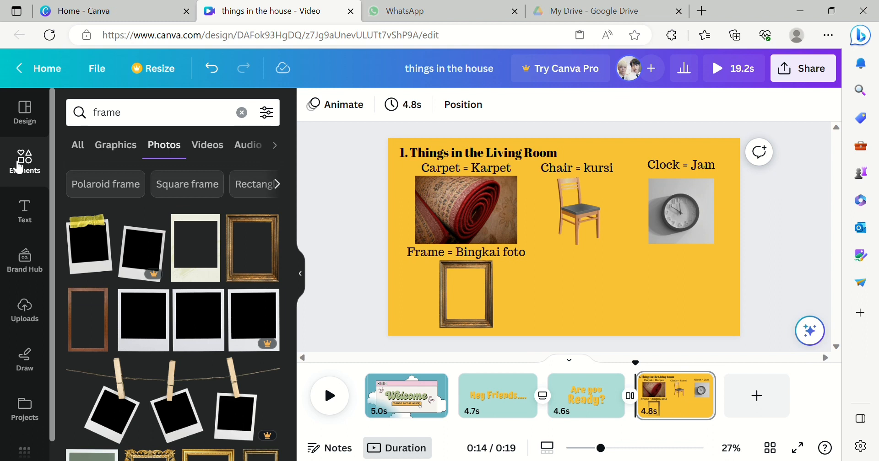
# - Review the pages of the video in the timeline, including the example and exercise pages
pyautogui.click(40, 189)
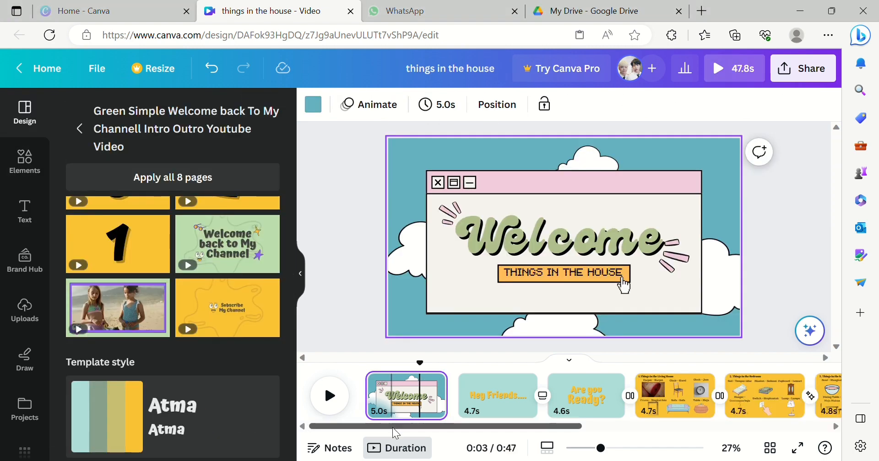
pyautogui.moveTo(534, 427); pyautogui.dragTo(786, 435)
pyautogui.click(732, 389)
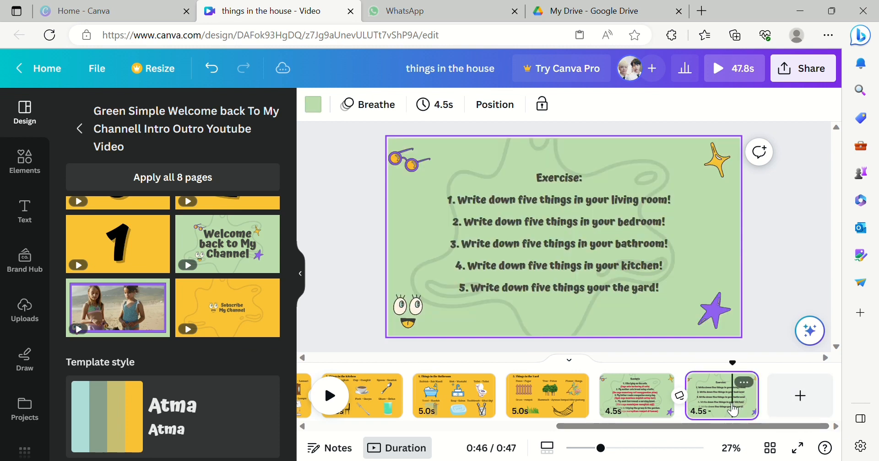
pyautogui.click(639, 402)
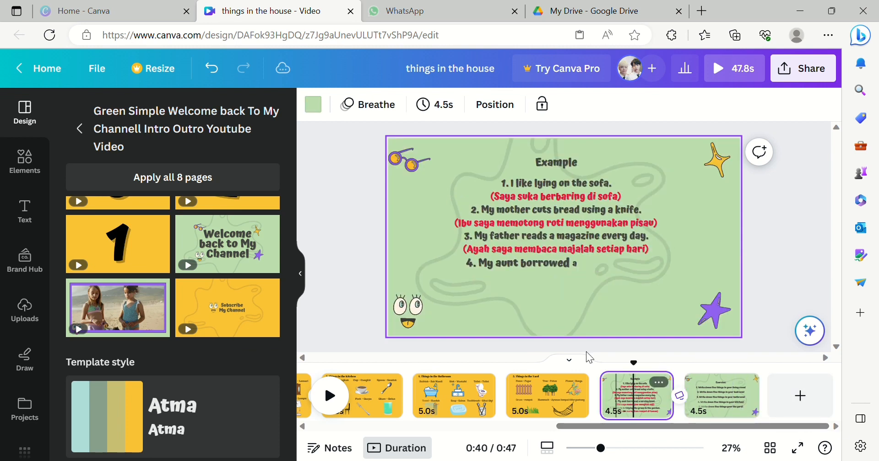
pyautogui.click(746, 396)
pyautogui.moveTo(586, 427); pyautogui.dragTo(333, 416)
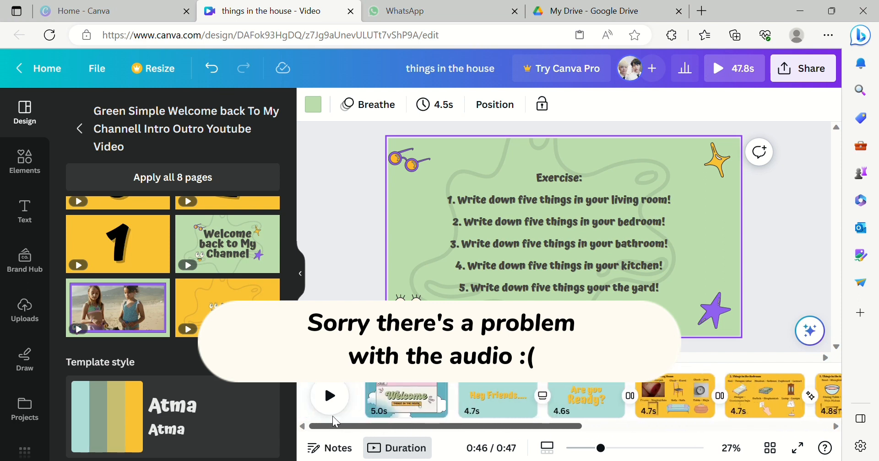
pyautogui.click(452, 111)
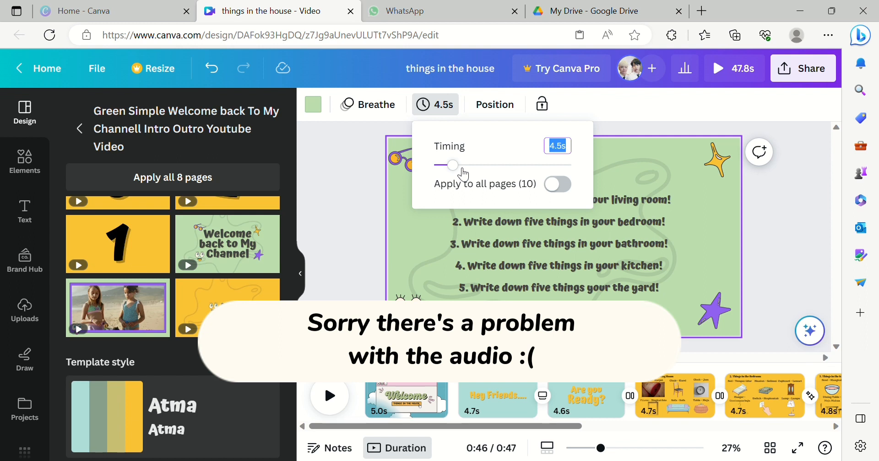
pyautogui.click(400, 403)
pyautogui.click(475, 403)
pyautogui.click(569, 403)
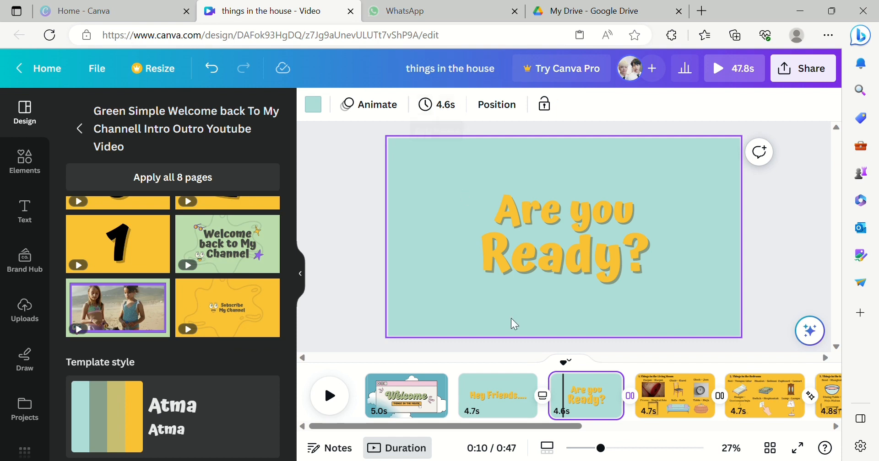
# - Apply the Party page animation to all pages from the living room slide
pyautogui.hscroll(3, 581, 424)
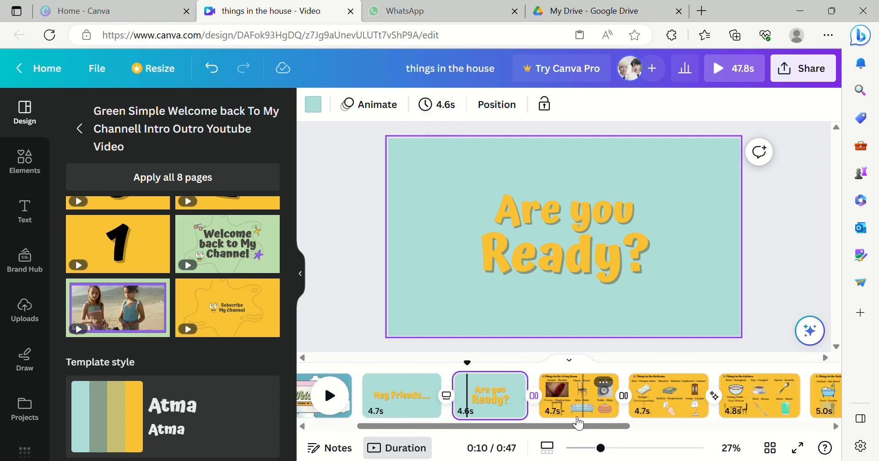
pyautogui.click(578, 417)
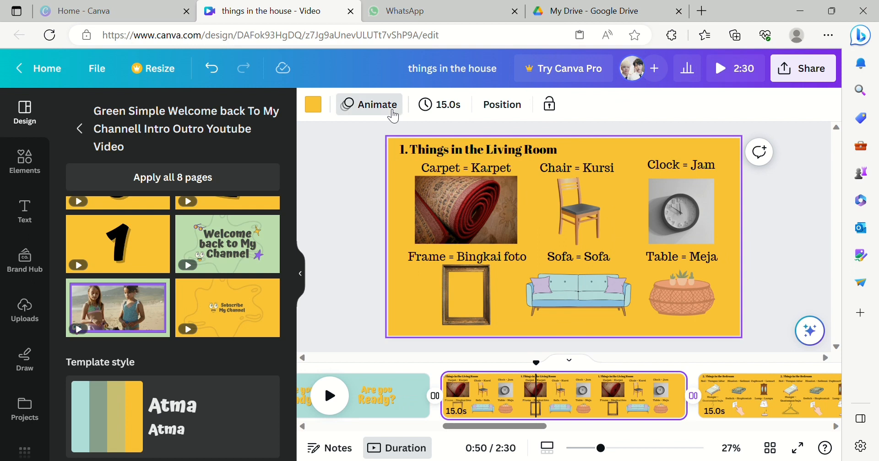
pyautogui.click(369, 105)
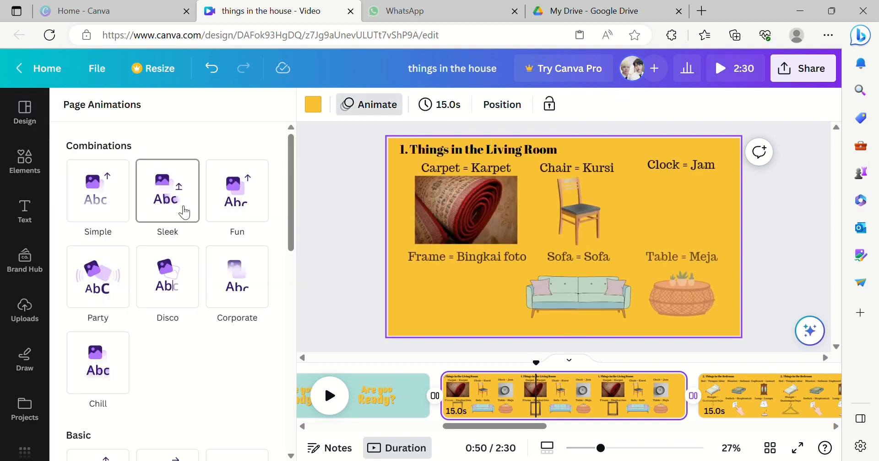
pyautogui.click(121, 299)
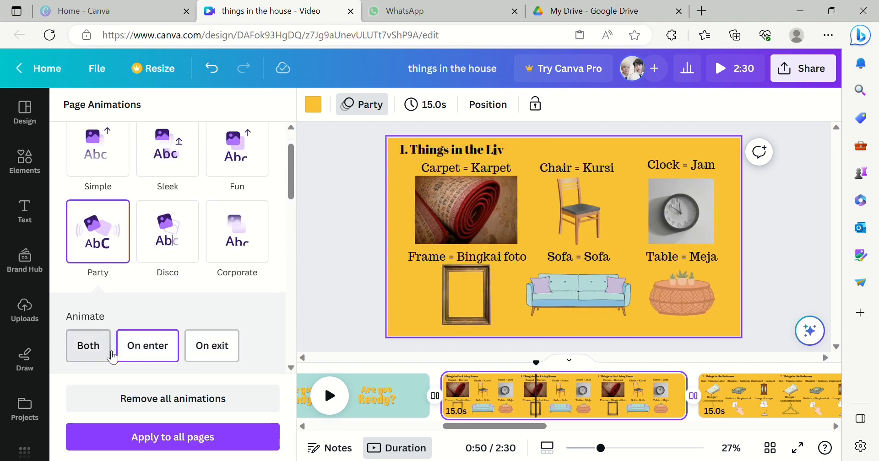
pyautogui.click(191, 439)
# - Apply the Wipe page animation to all pages
pyautogui.scroll(-5, 290, 251)
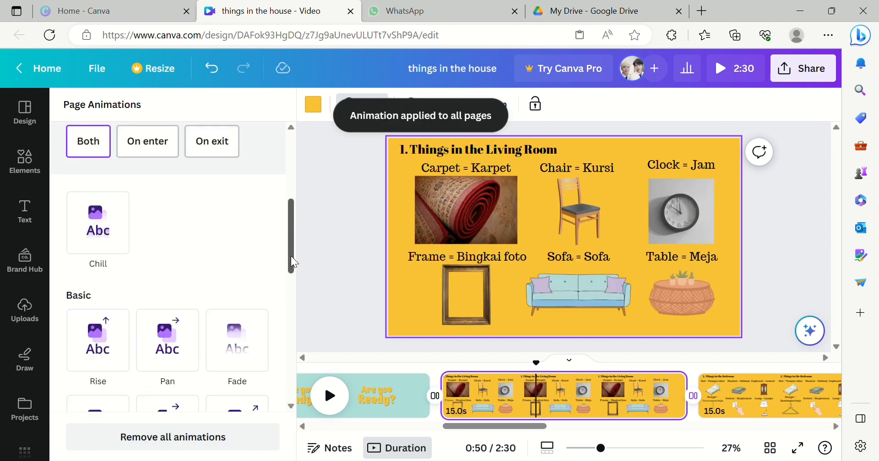
pyautogui.click(118, 239)
pyautogui.scroll(-3, 137, 219)
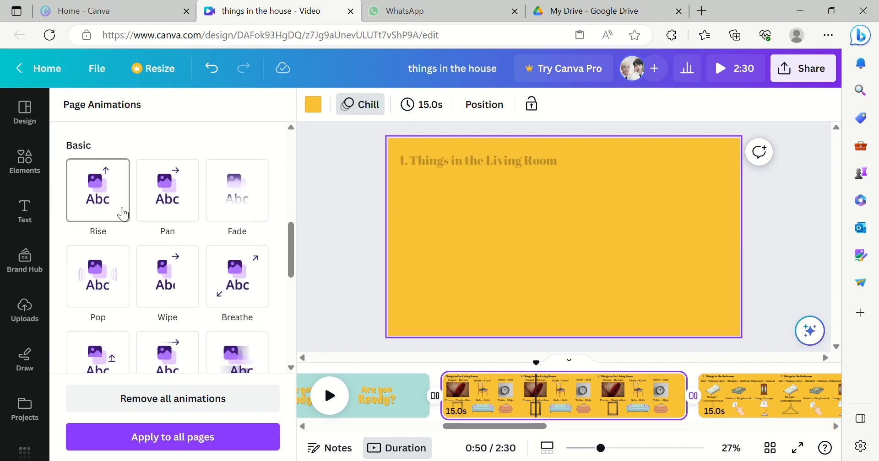
pyautogui.click(171, 272)
pyautogui.click(166, 435)
# - Browse the uploaded images, videos and audio and the upload source options
pyautogui.moveTo(491, 426); pyautogui.dragTo(356, 432)
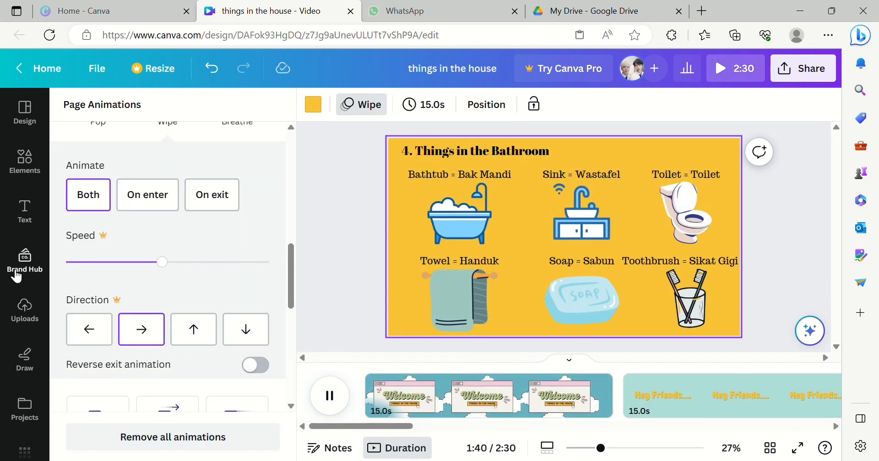
pyautogui.click(23, 306)
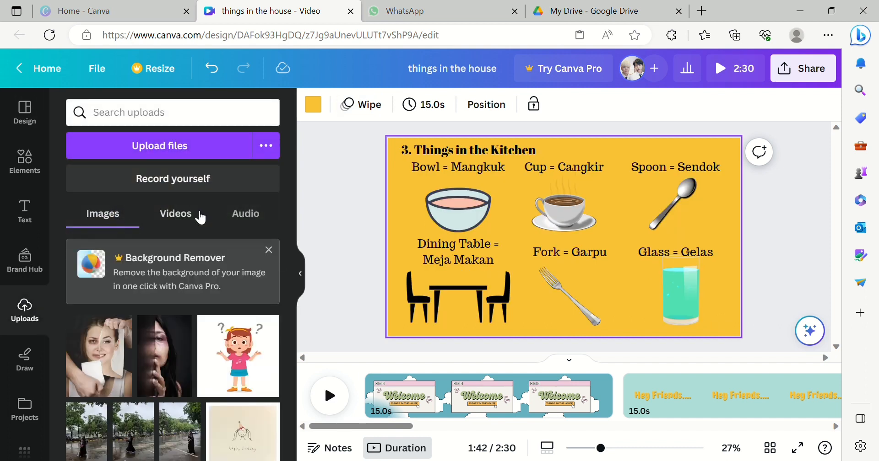
pyautogui.click(234, 214)
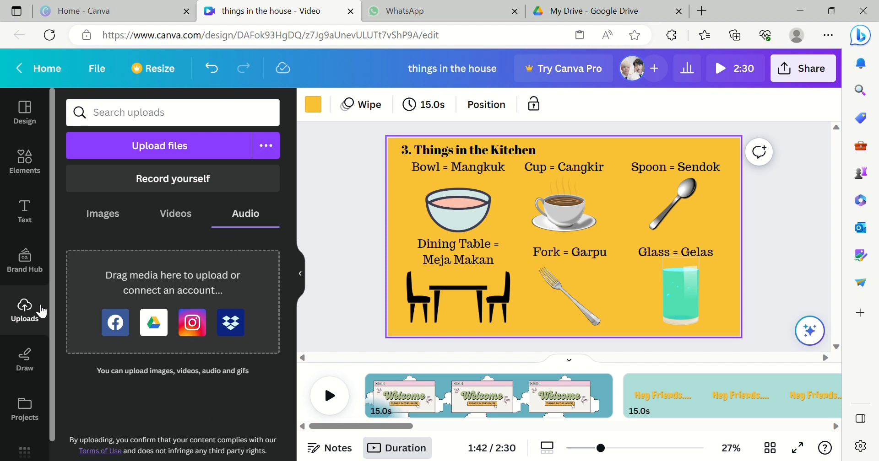
pyautogui.click(175, 214)
pyautogui.click(112, 216)
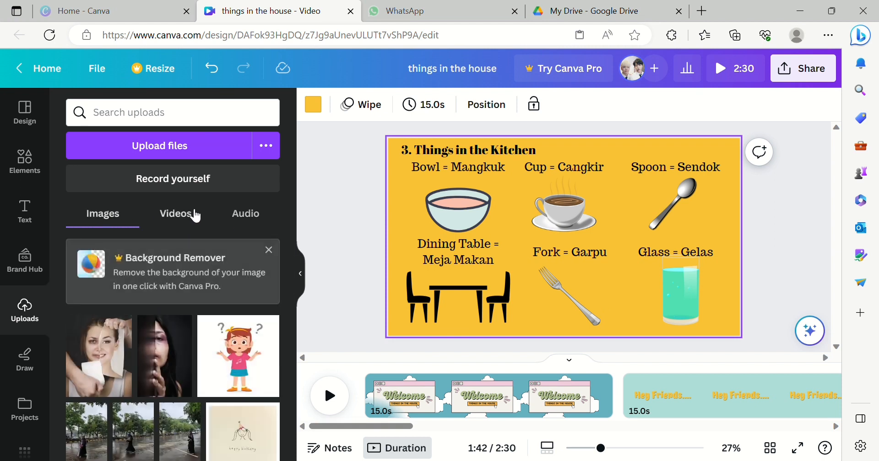
pyautogui.click(196, 216)
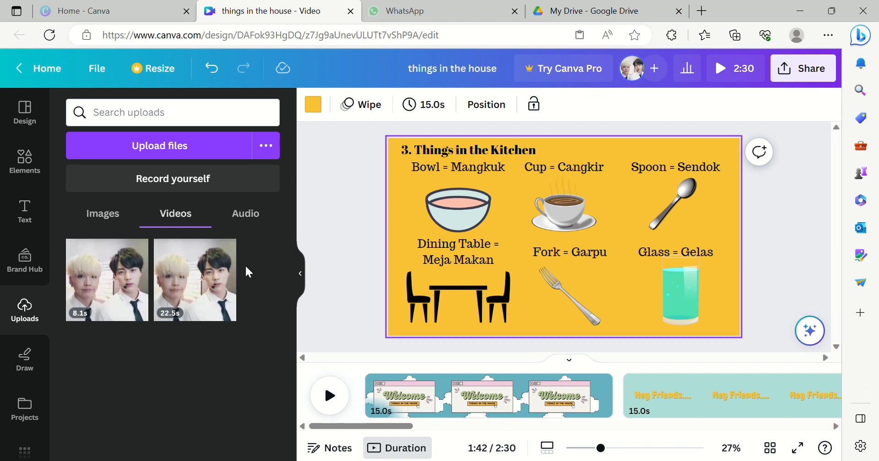
pyautogui.click(253, 214)
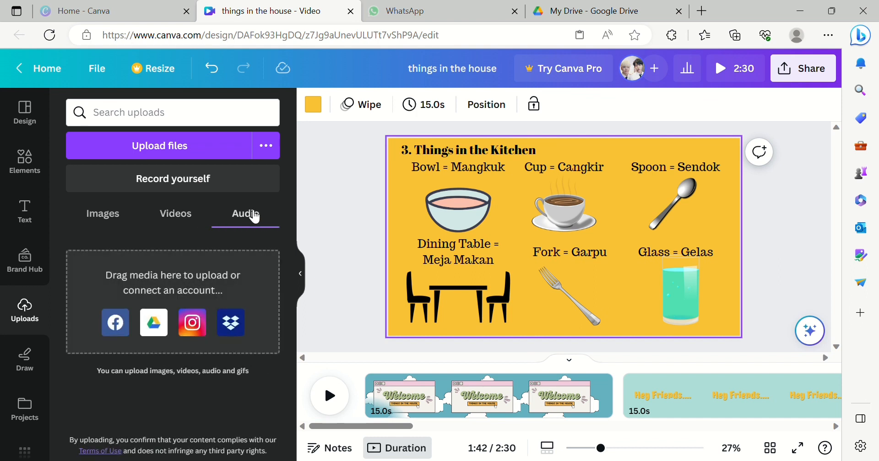
pyautogui.click(266, 146)
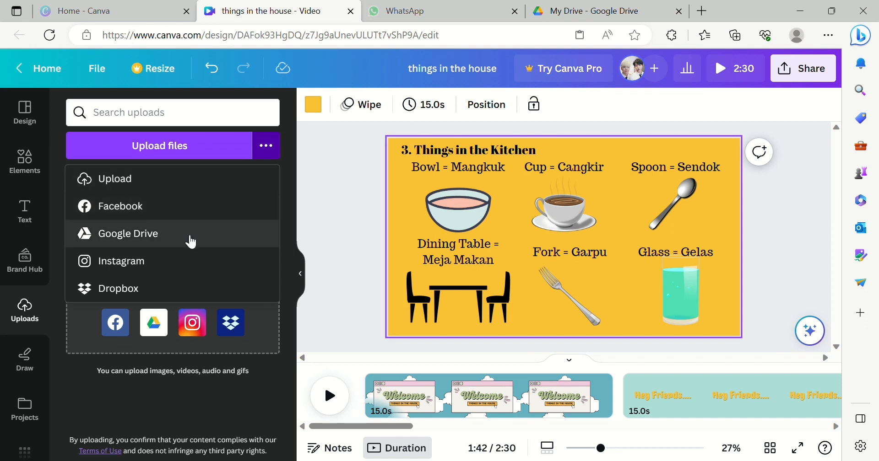
pyautogui.click(277, 157)
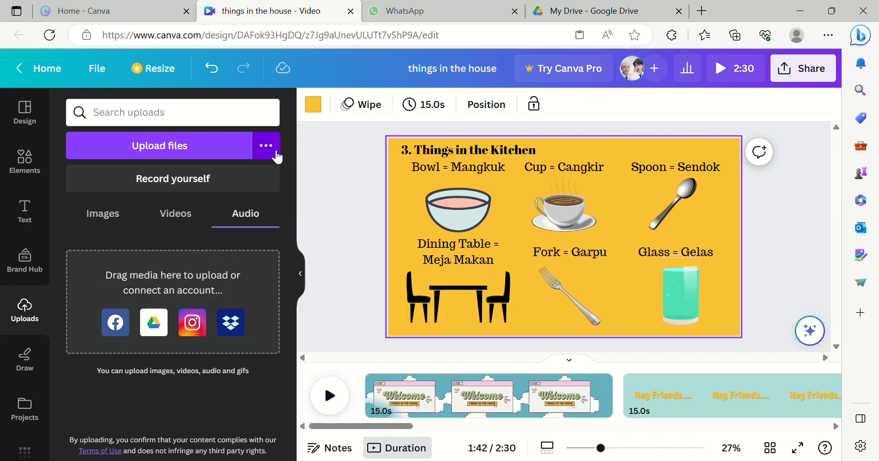
# - Open the Record yourself studio from the welcome page and choose no camera
pyautogui.click(410, 401)
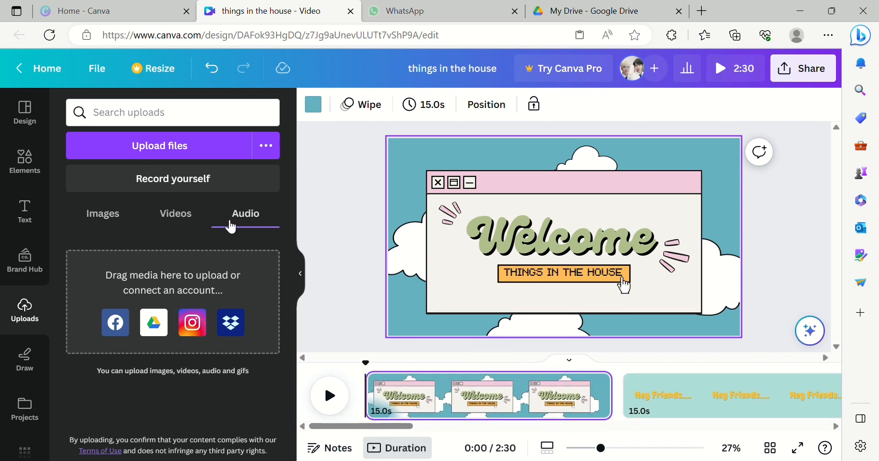
pyautogui.click(226, 180)
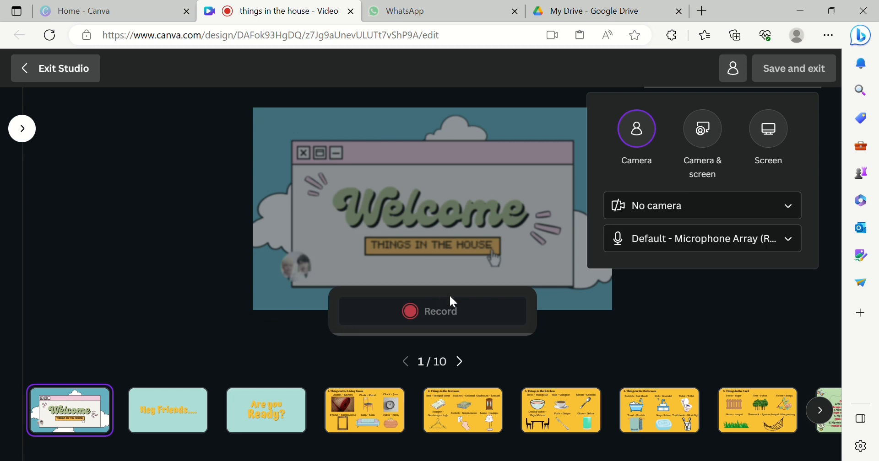
pyautogui.click(722, 216)
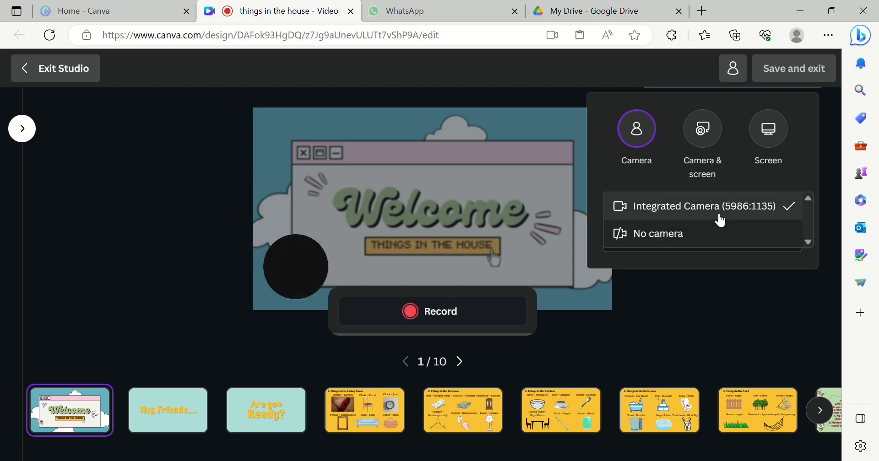
pyautogui.click(639, 243)
pyautogui.click(277, 299)
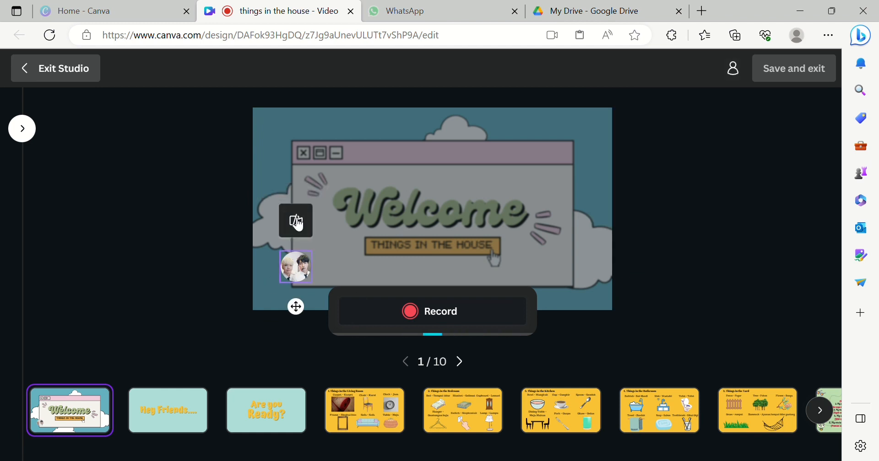
pyautogui.click(421, 309)
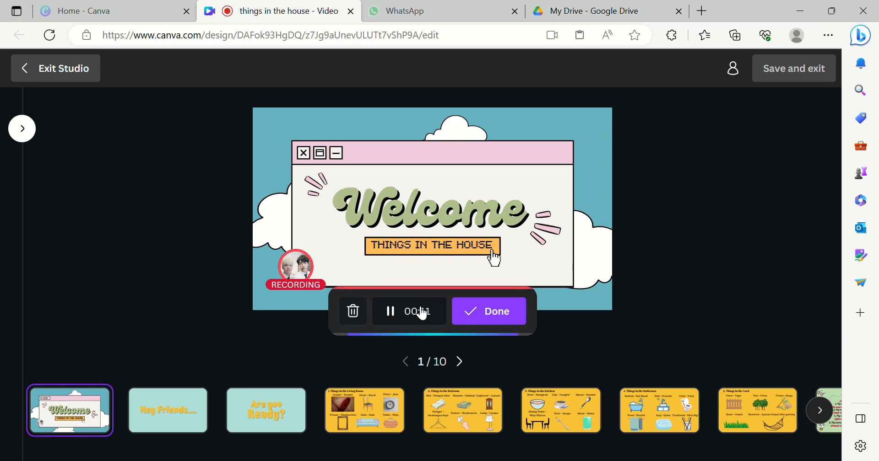
pyautogui.click(354, 315)
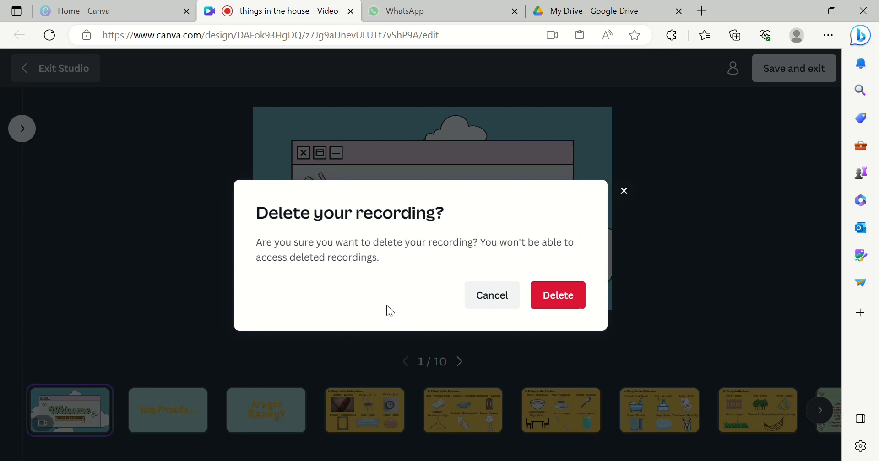
pyautogui.click(554, 296)
# - Record a narration clip for the welcome page, finish it, and save and exit the studio
pyautogui.click(458, 319)
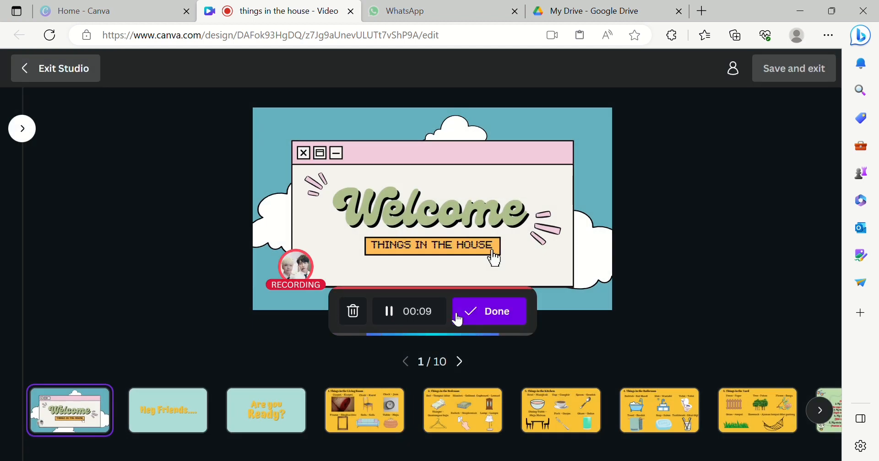
pyautogui.click(457, 320)
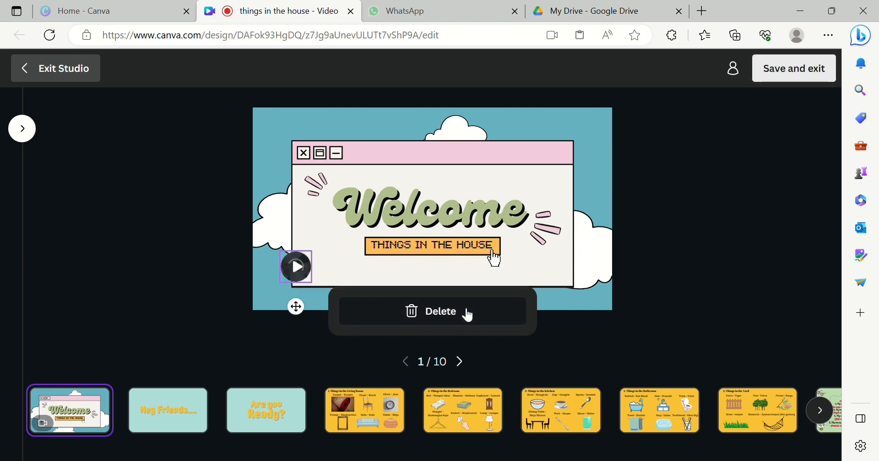
pyautogui.click(790, 85)
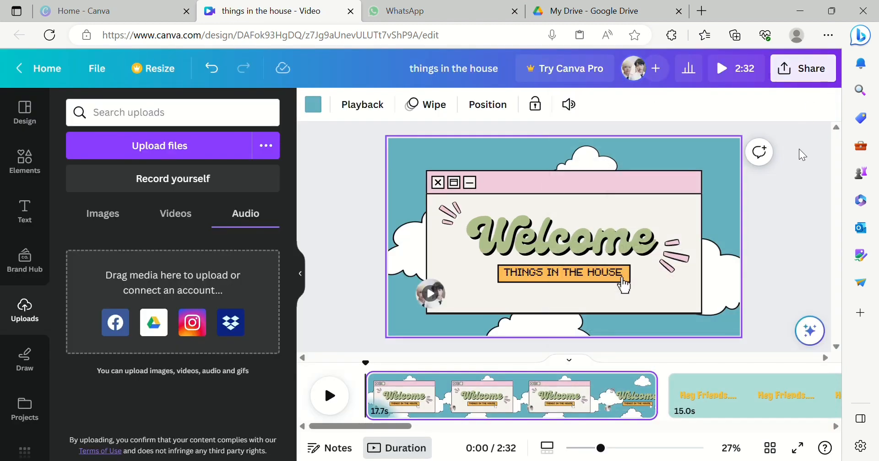
# - Play back the welcome page to review the first recorded narration
pyautogui.click(331, 400)
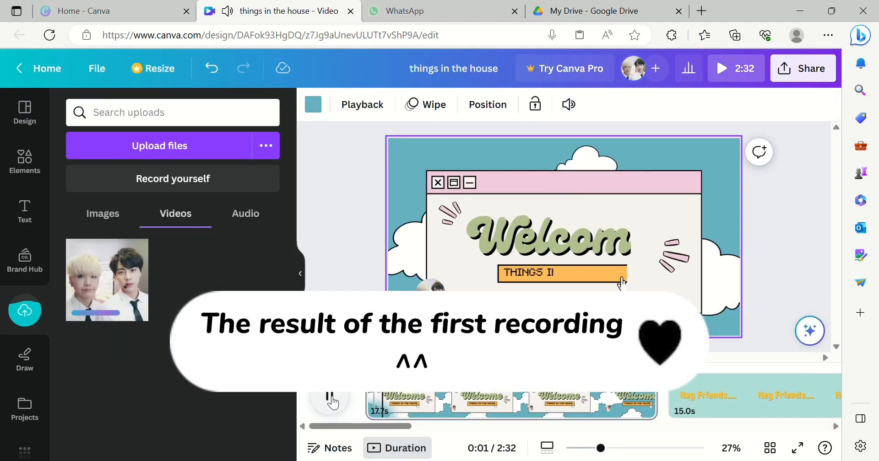
pyautogui.click(419, 397)
pyautogui.click(335, 400)
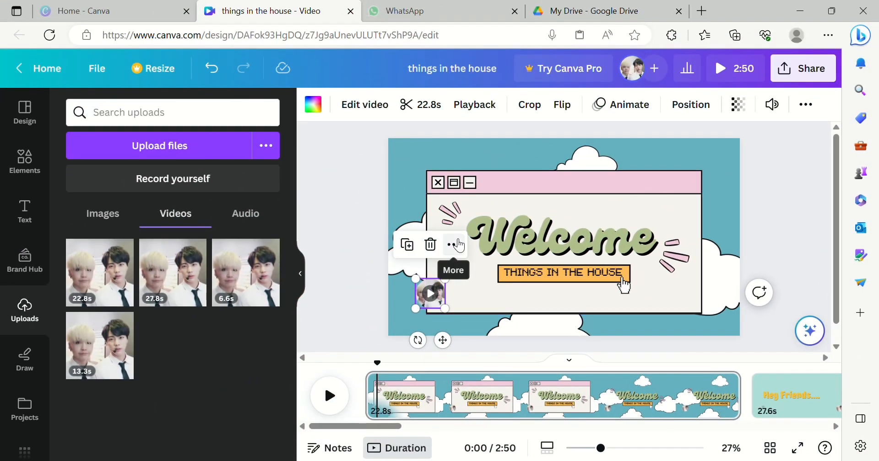
# - Move the narration video bubble onto the welcome window and send it to the back layer
pyautogui.moveTo(439, 305); pyautogui.dragTo(577, 258)
pyautogui.click(588, 195)
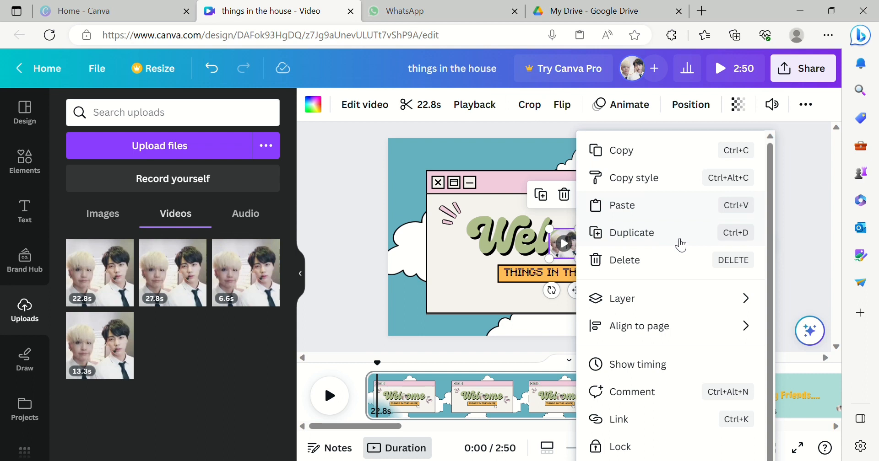
pyautogui.moveTo(698, 310)
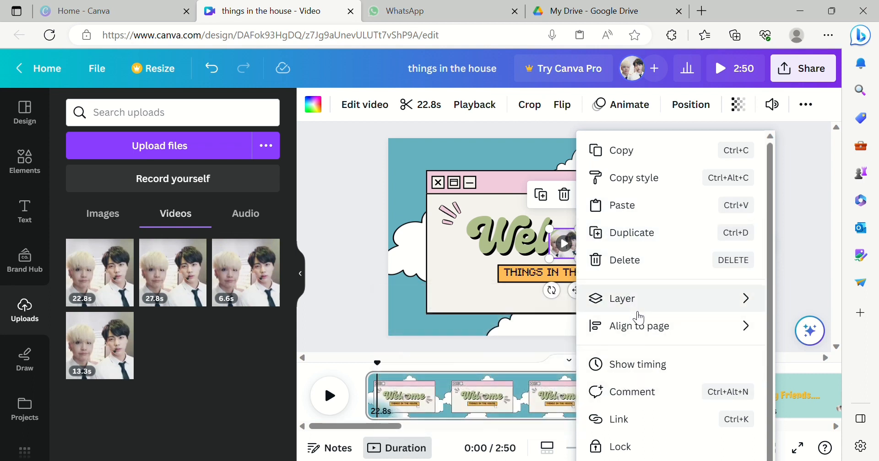
pyautogui.moveTo(635, 308)
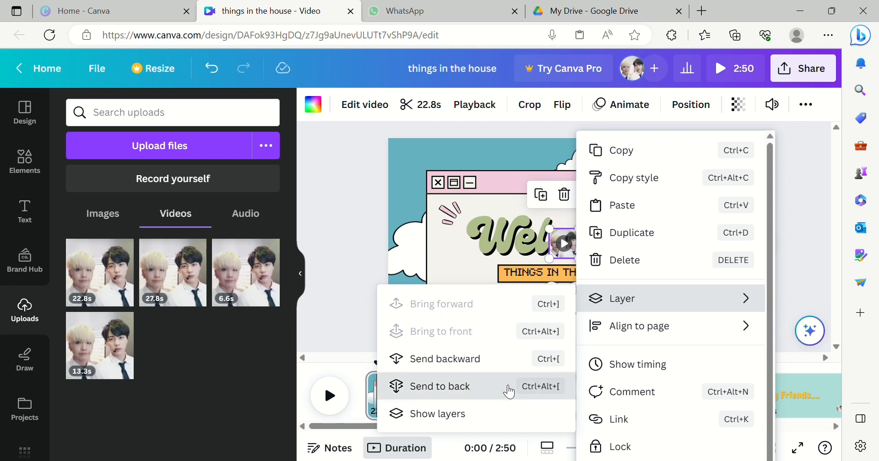
pyautogui.click(509, 392)
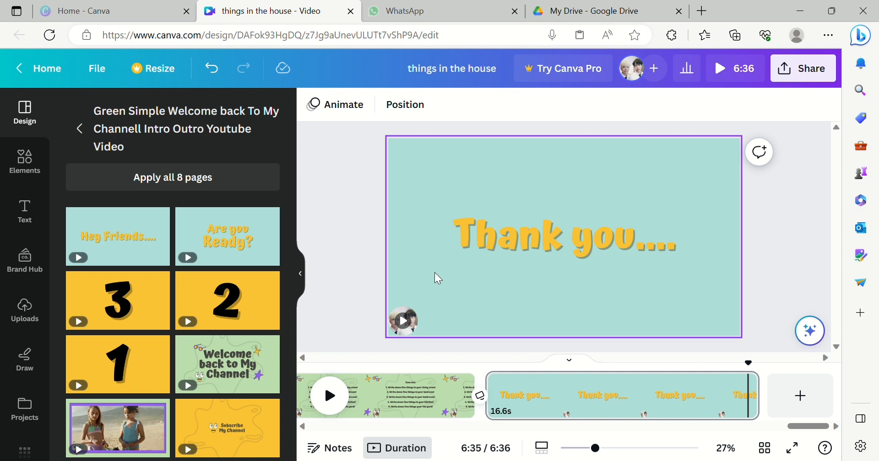
# - Download the whole design as an MP4 video at 1080p with all pages
pyautogui.click(813, 87)
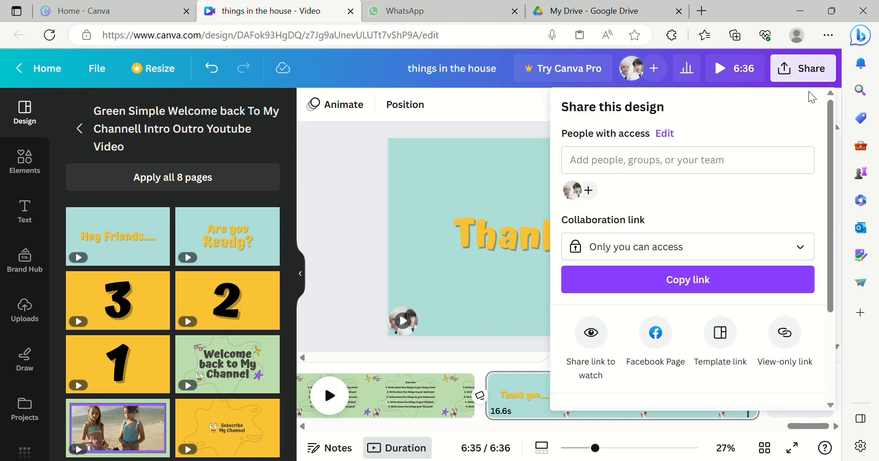
pyautogui.moveTo(831, 169); pyautogui.dragTo(840, 282)
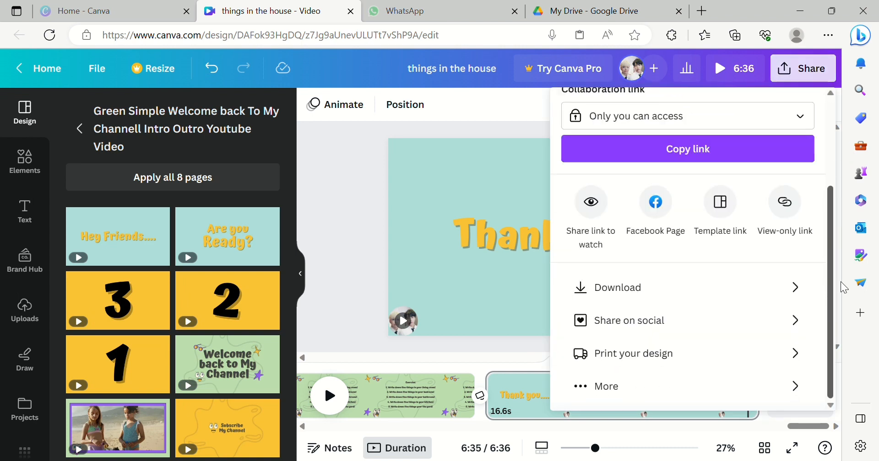
pyautogui.click(799, 298)
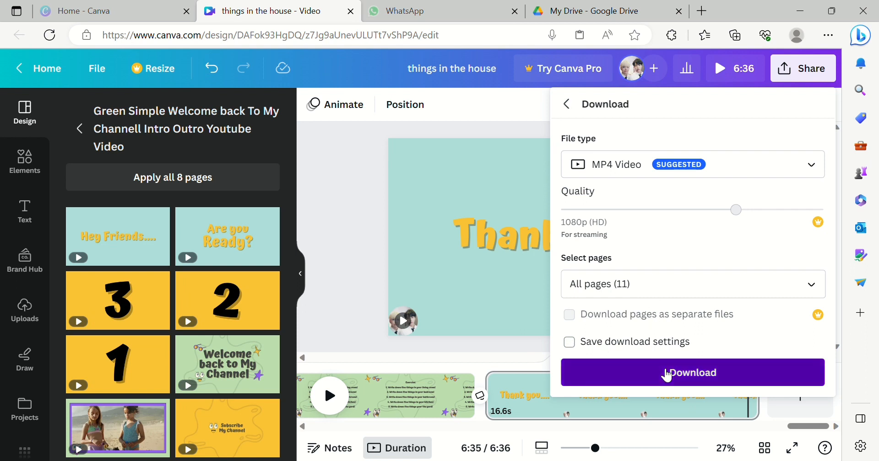
pyautogui.click(663, 374)
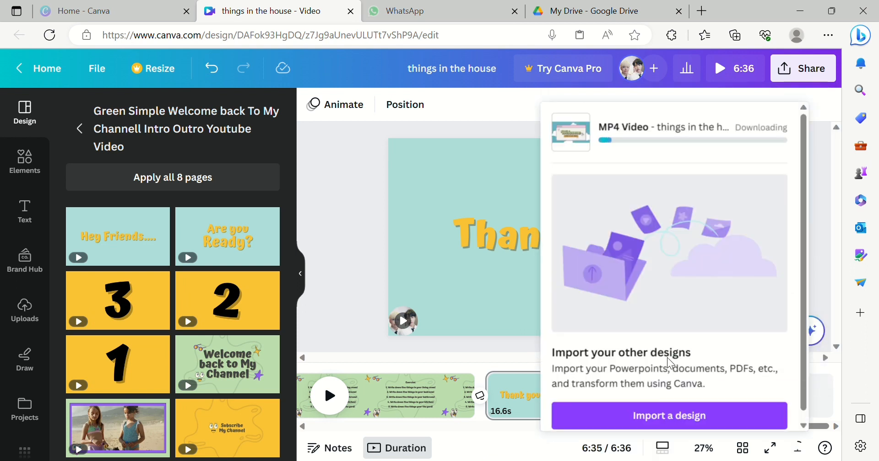